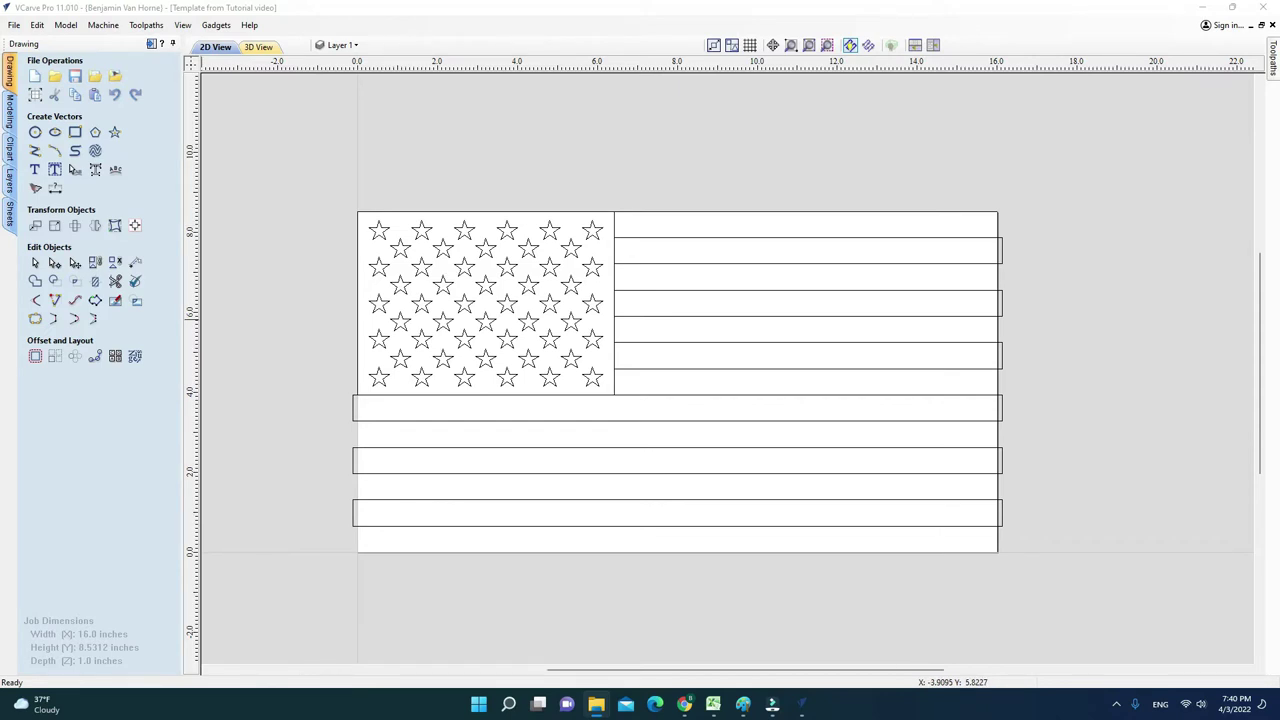
Import Eagle_clipart.svg beside the flag and group its 47 vectors into one object.
drag(439, 316, 1150, 355)
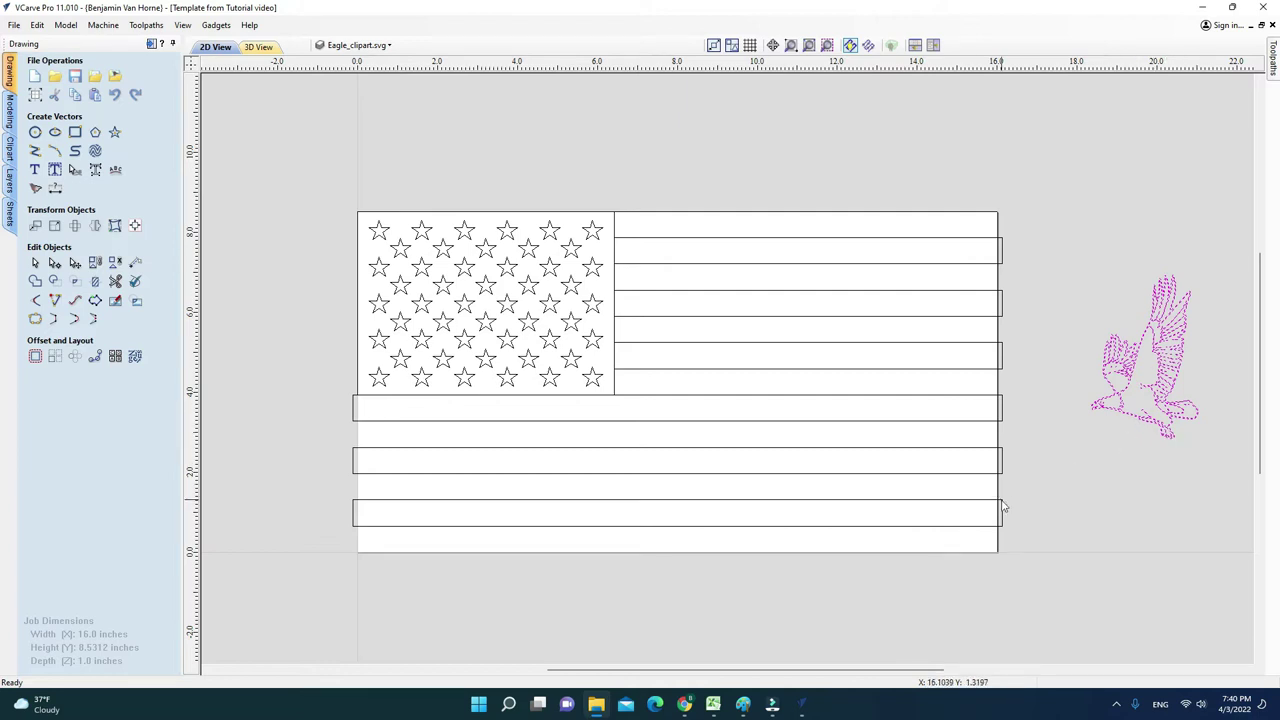
click(1114, 214)
click(1164, 350)
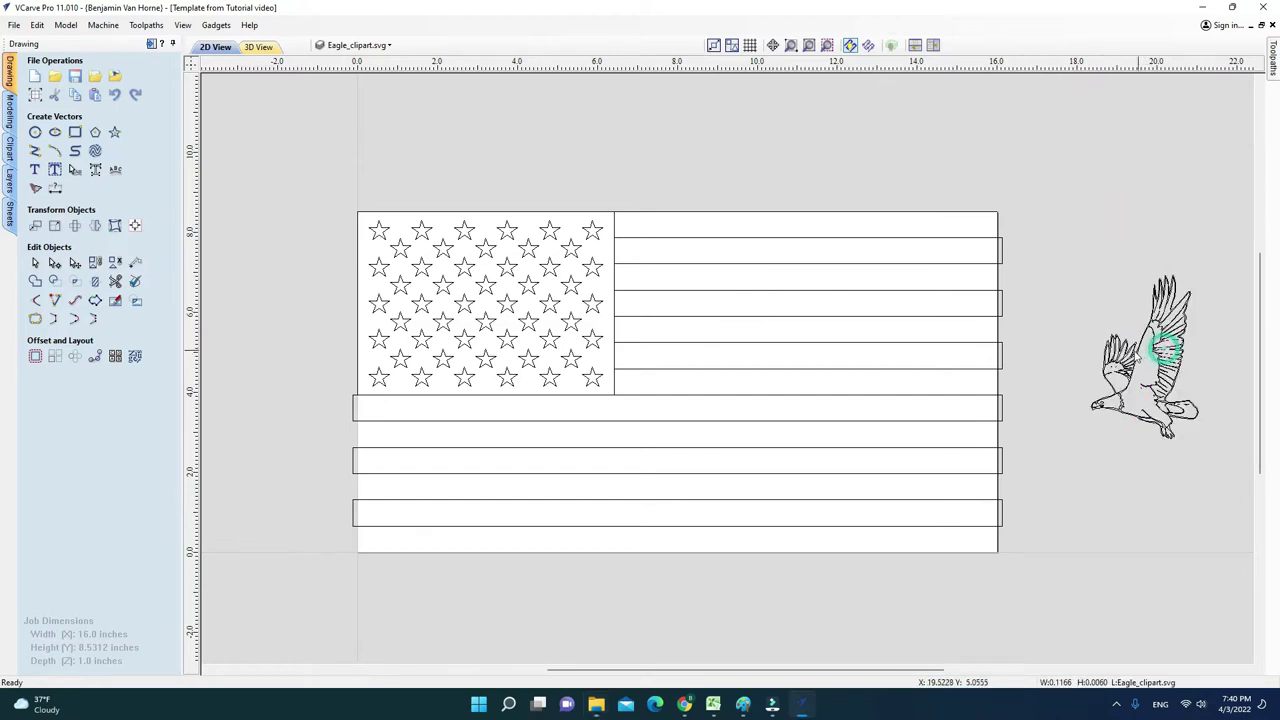
click(1135, 356)
click(1106, 352)
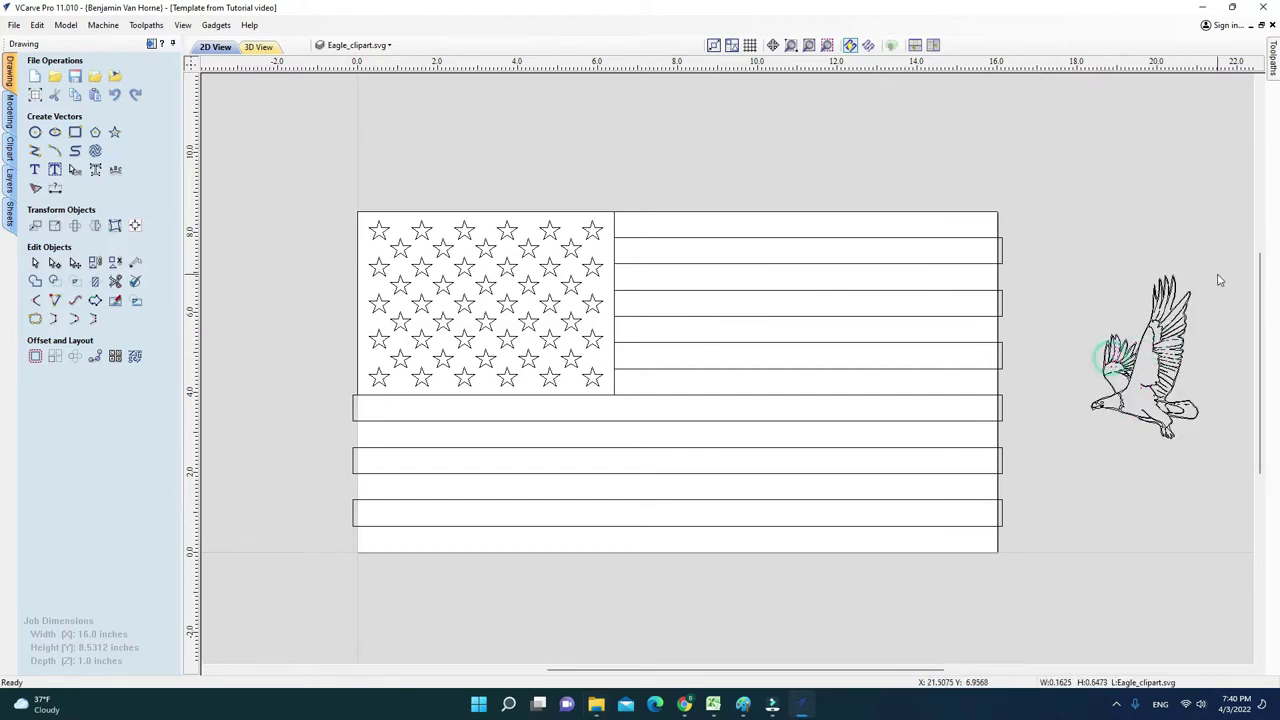
drag(1130, 457, 1088, 486)
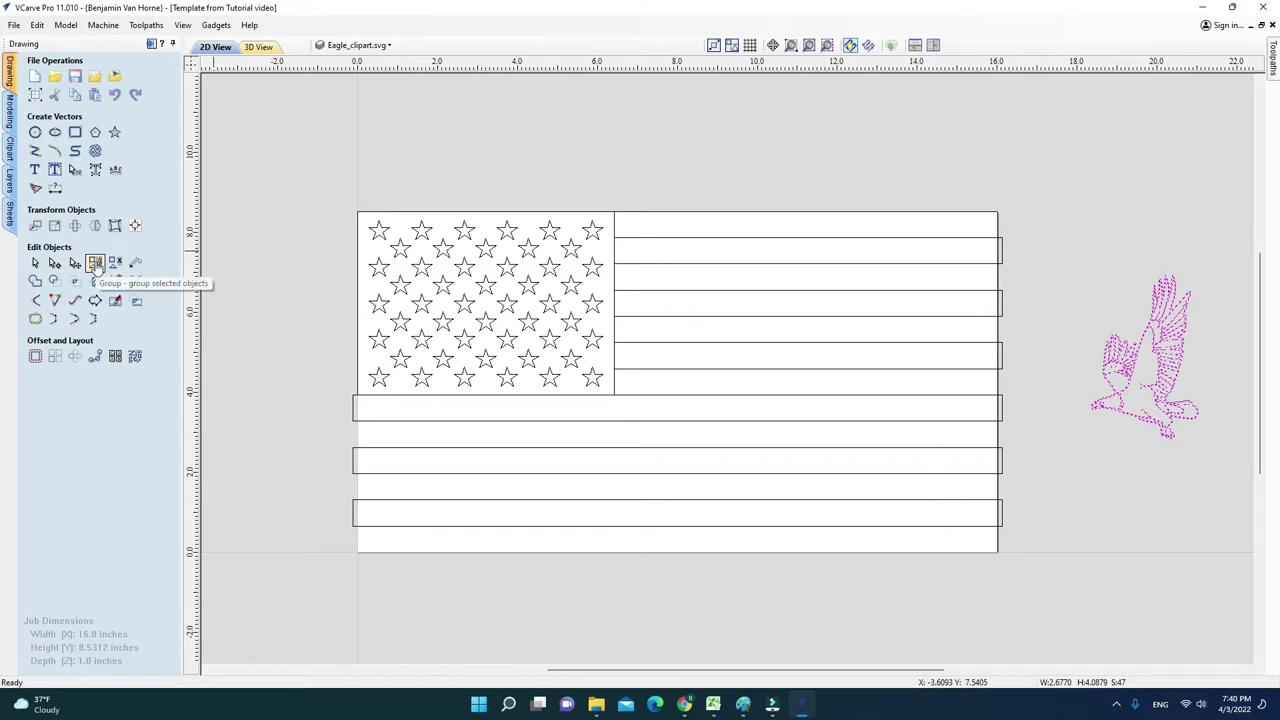
click(95, 263)
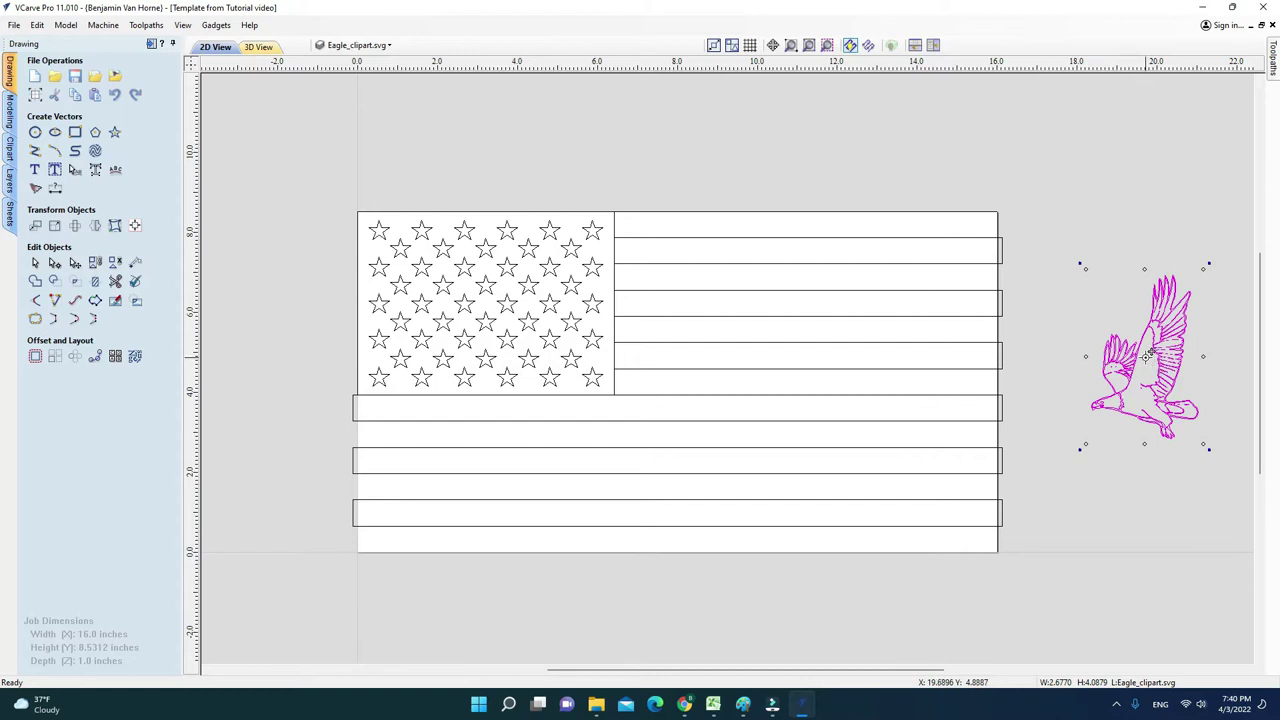
Copy the eagle upward, then move the lower eagle onto the stripes, enlarged to about 4.87 × 7.44 inches.
drag(1150, 366, 1139, 151)
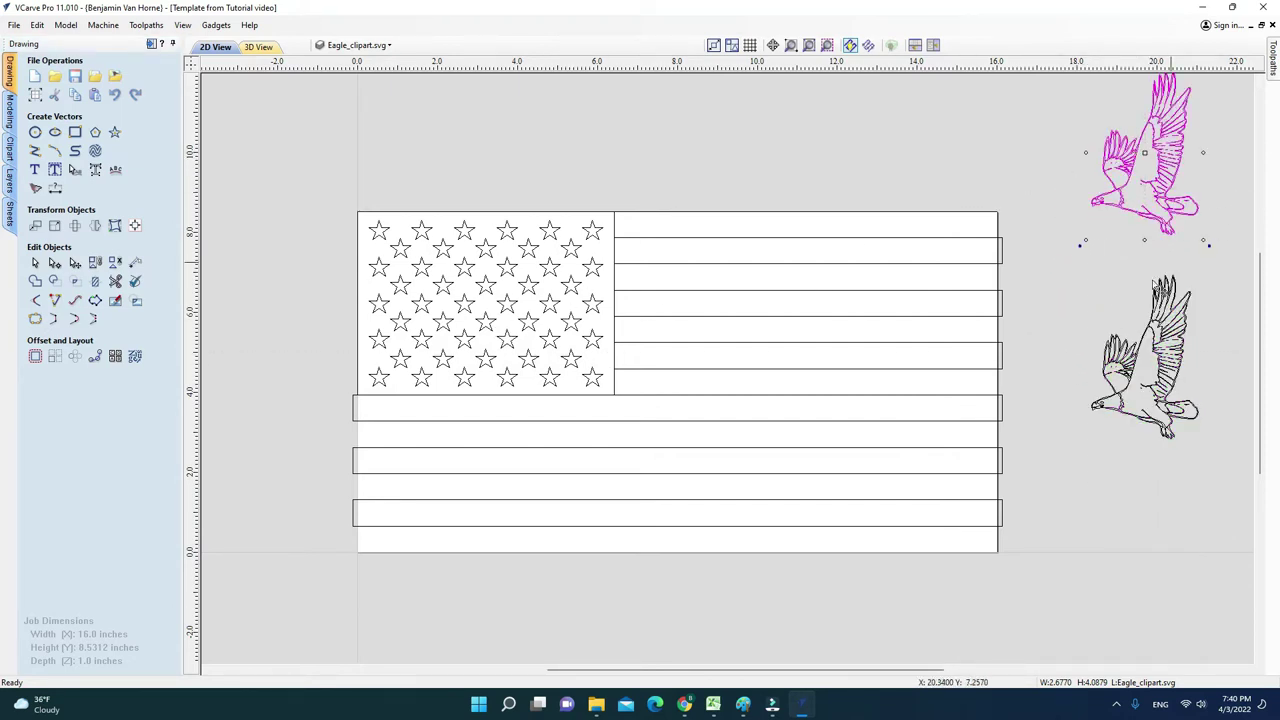
click(1122, 461)
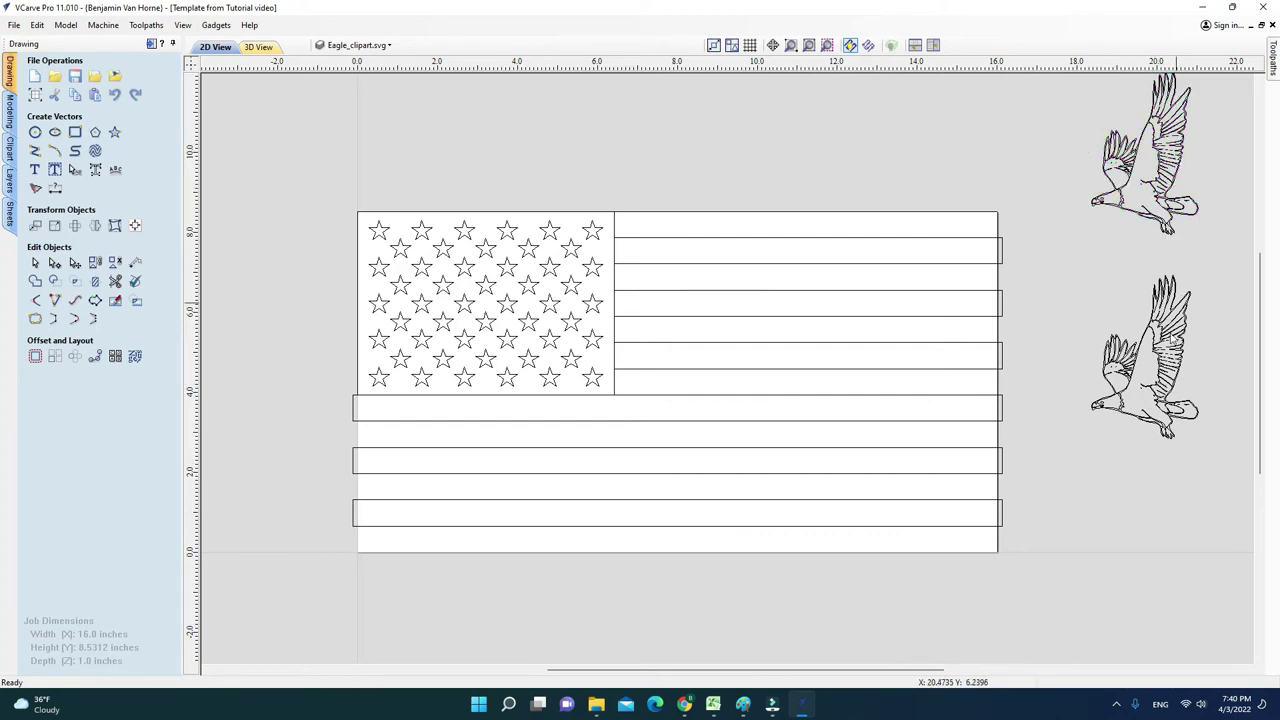
click(1171, 340)
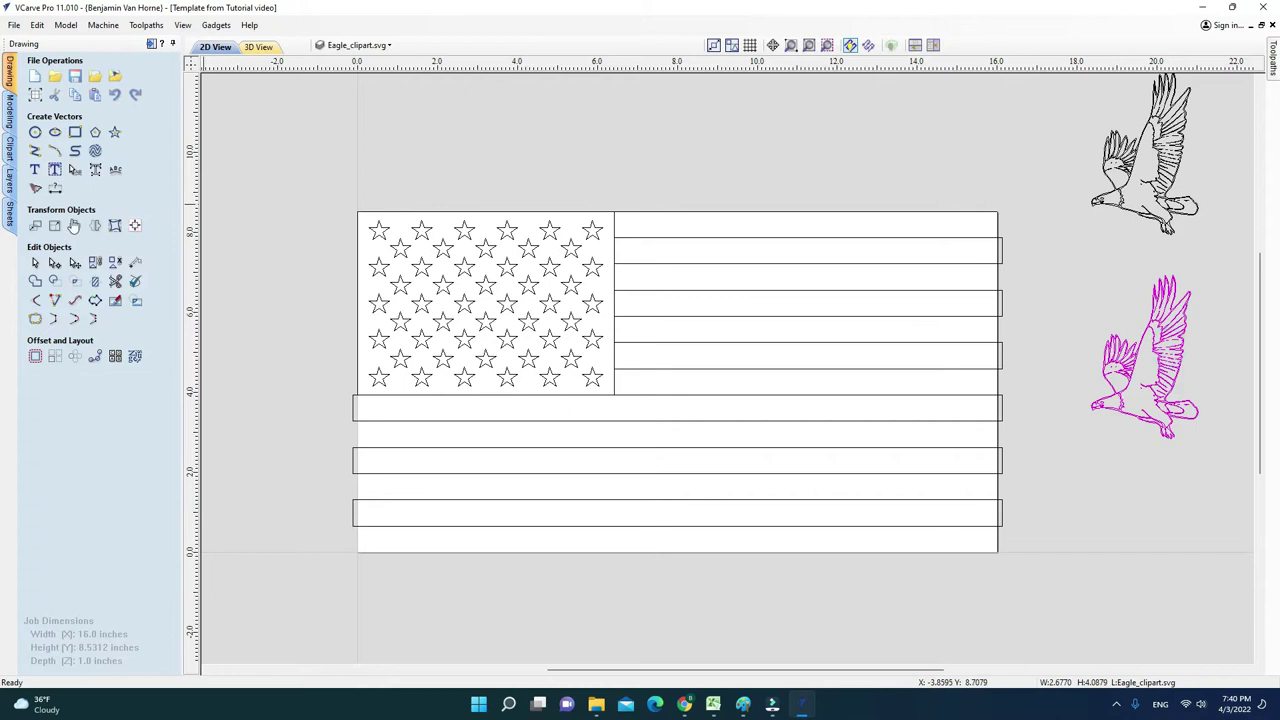
click(36, 228)
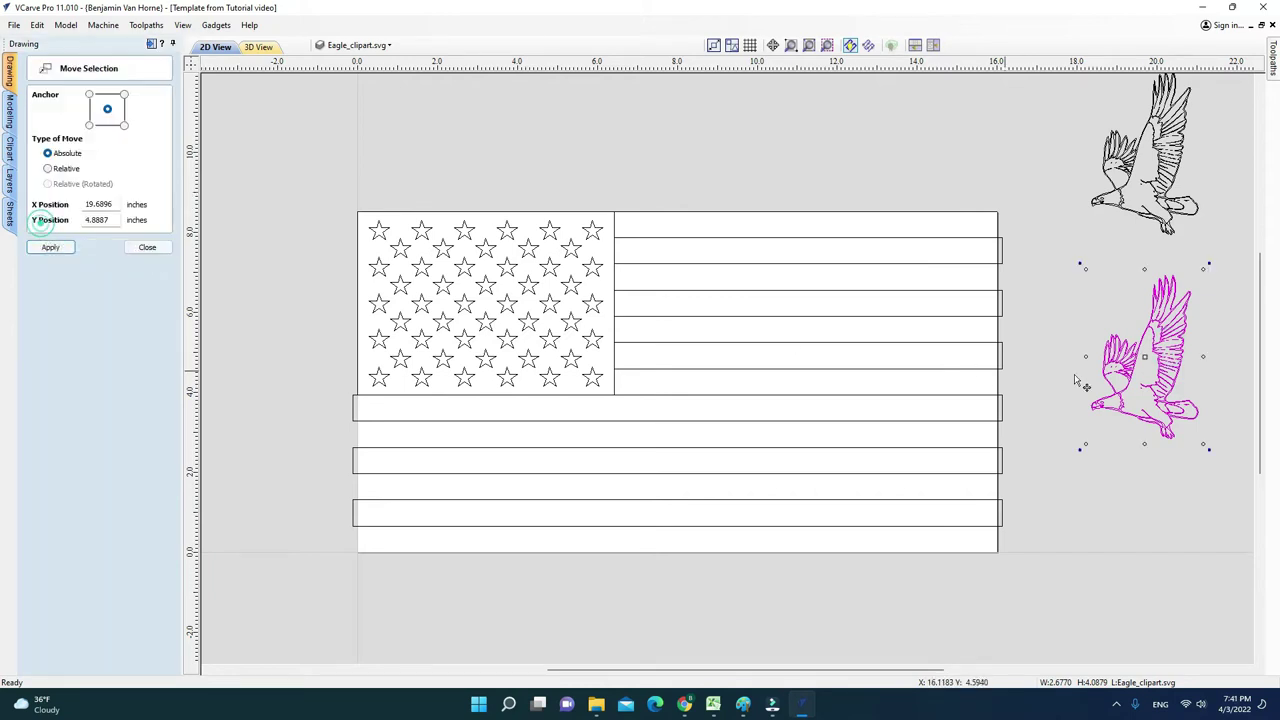
drag(1138, 362, 773, 369)
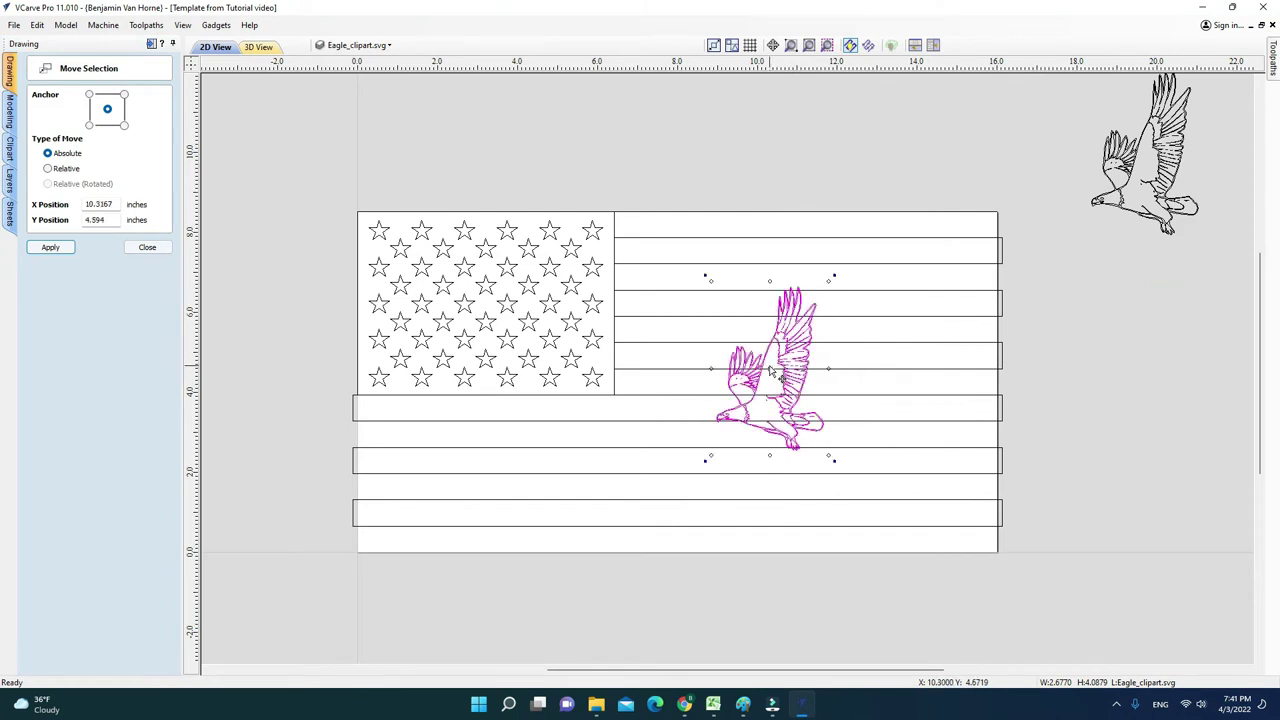
drag(831, 281, 910, 240)
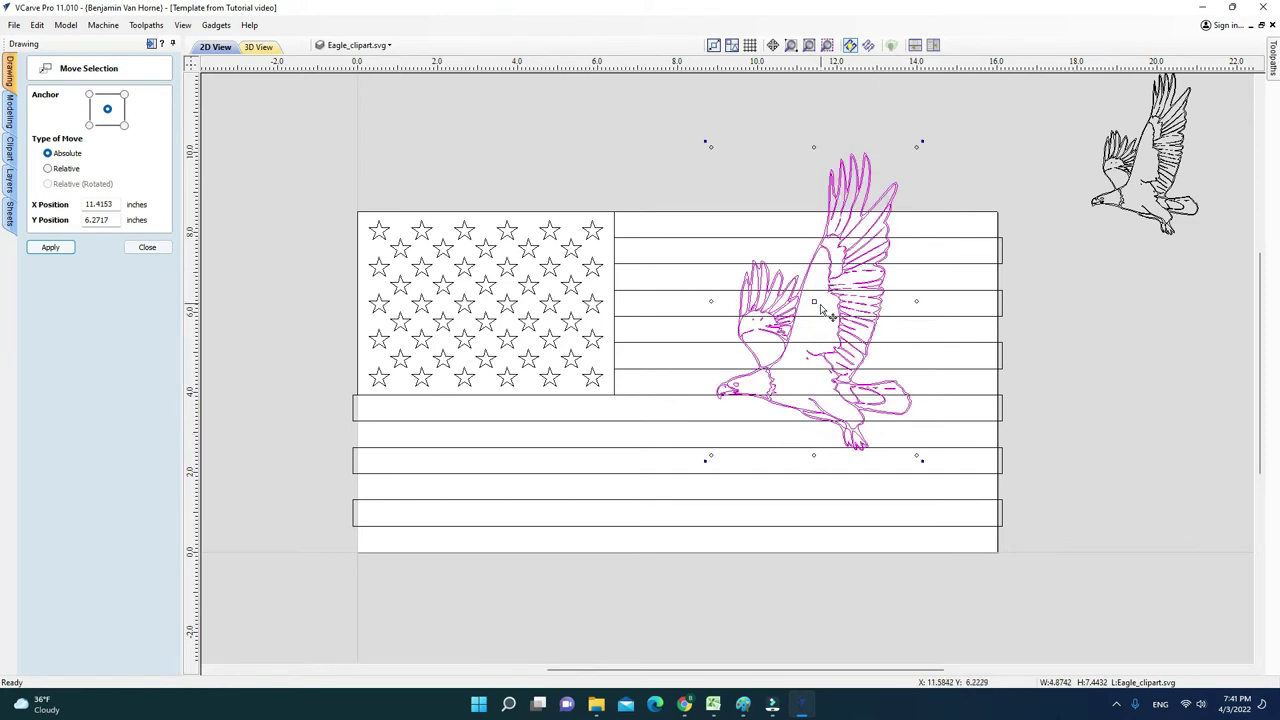
drag(815, 302, 771, 375)
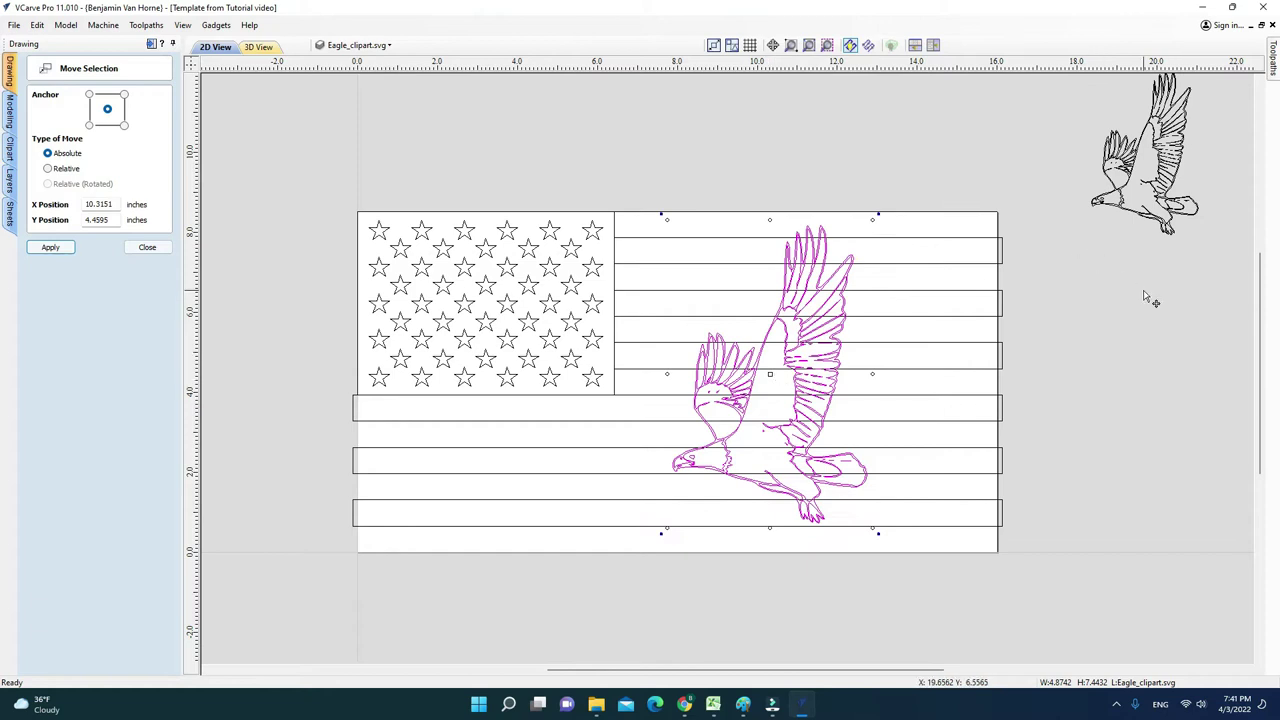
click(146, 247)
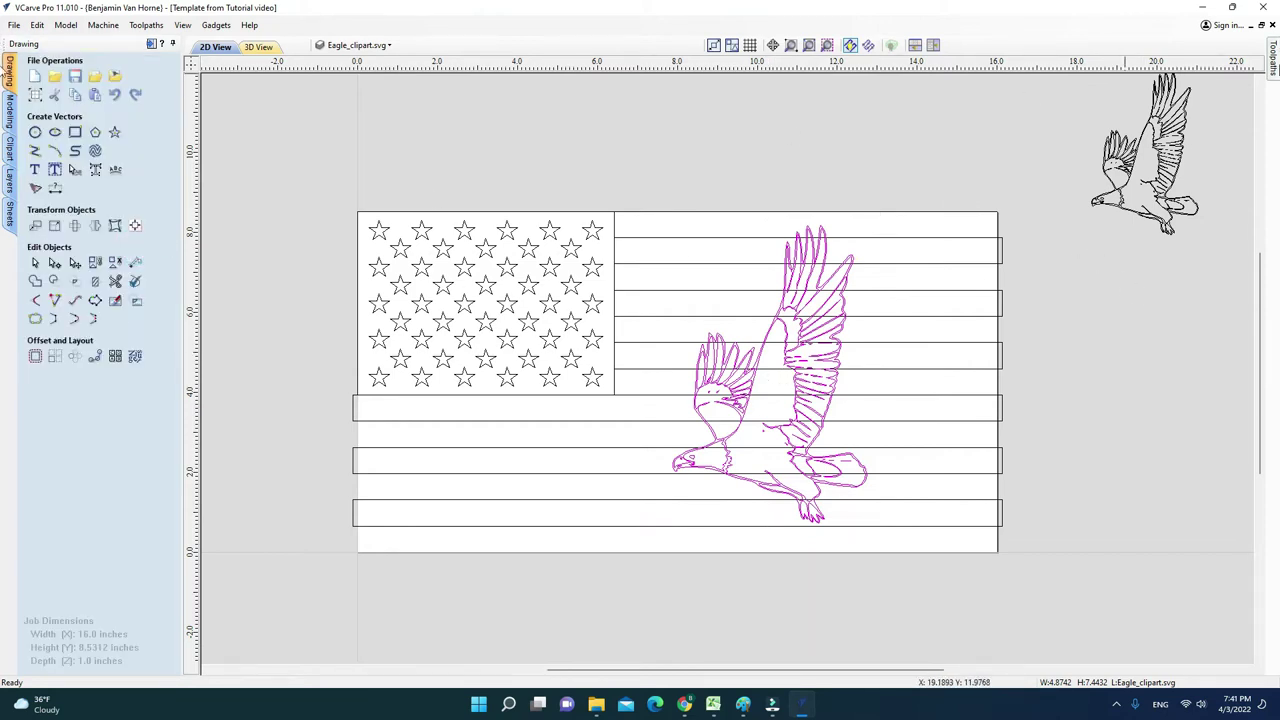
Open the Toolpaths panel and pin it so it stays docked.
click(1273, 62)
click(1273, 58)
click(1259, 45)
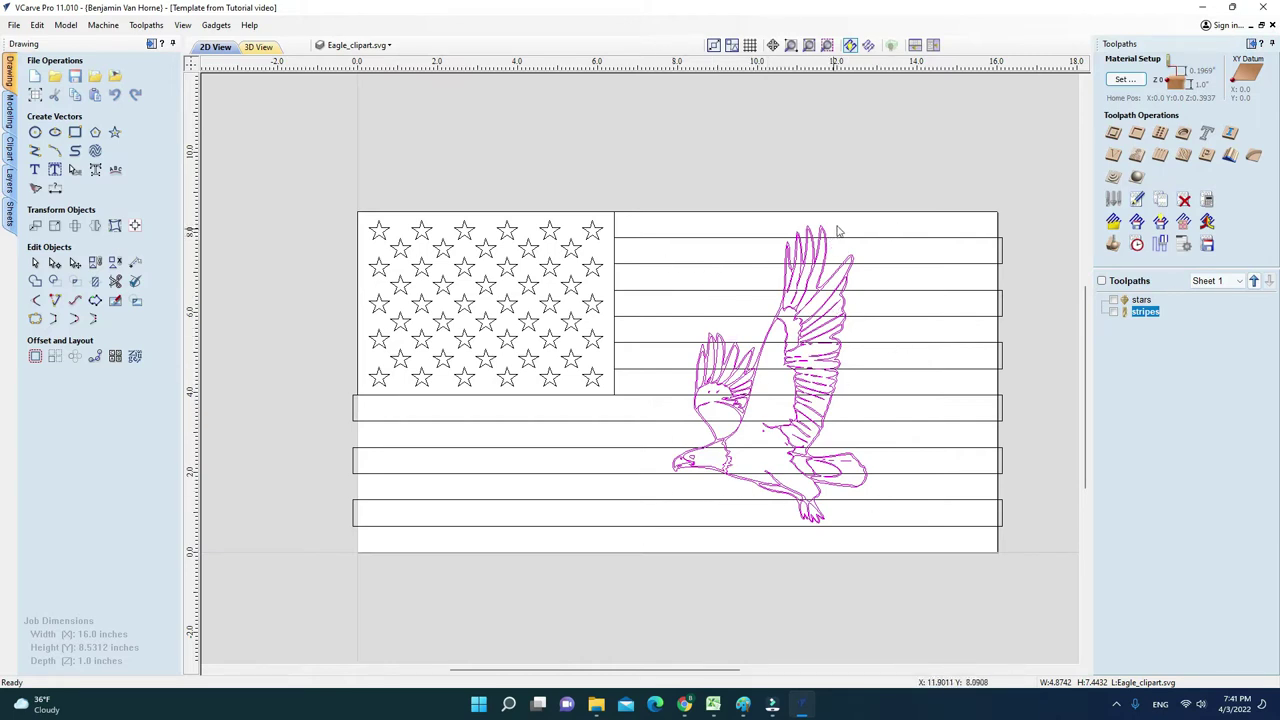
Create a V-Carve/Engraving toolpath named 'eagle' with a 60° V-bit and calculate it.
click(1113, 157)
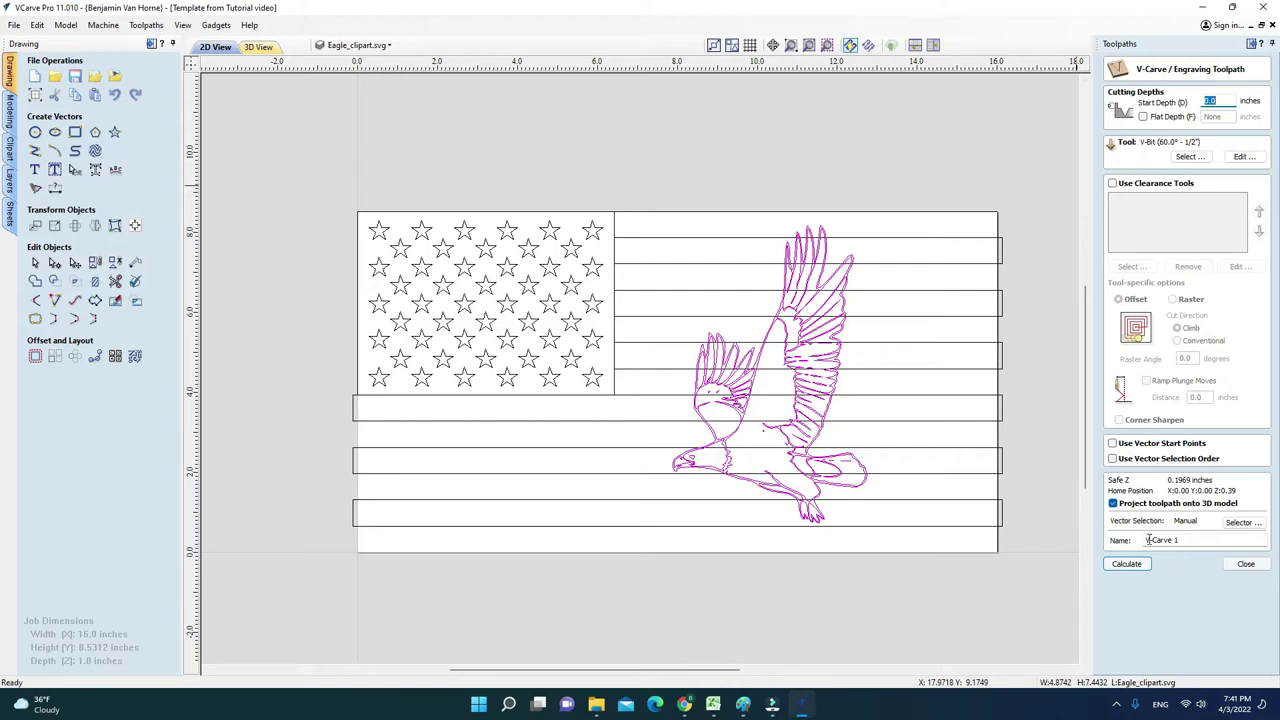
click(1190, 539)
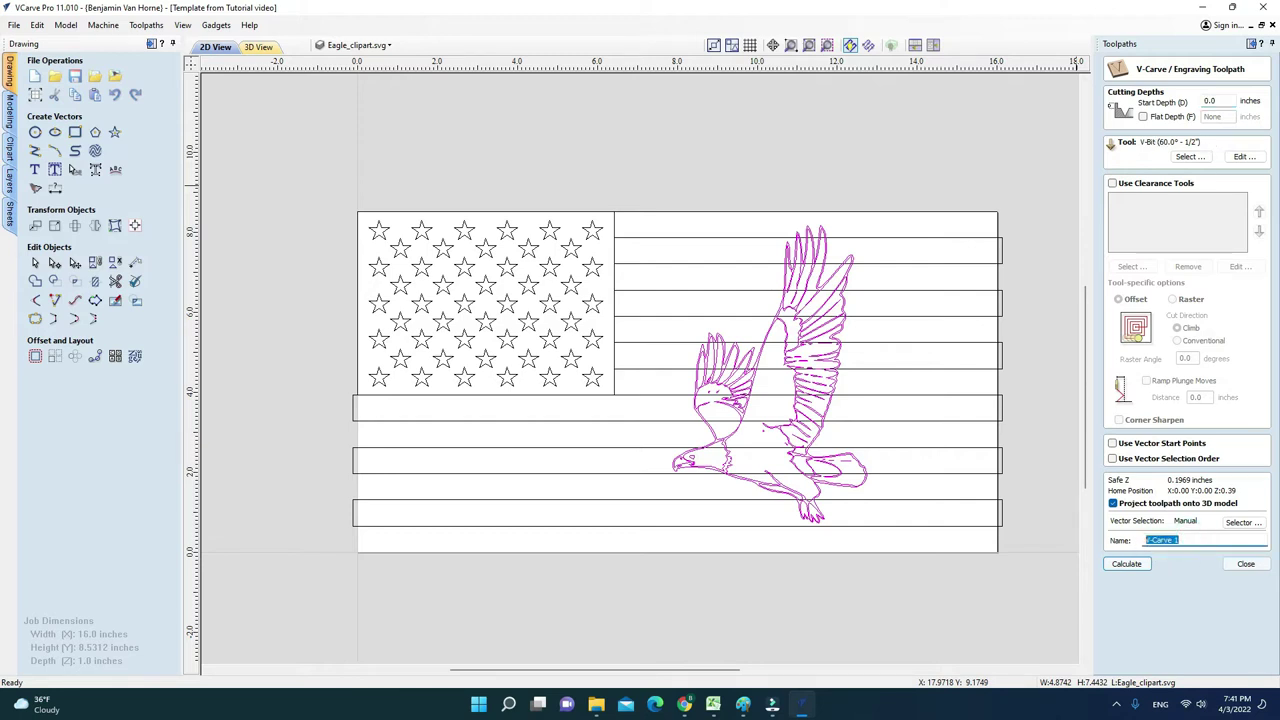
text(eagle)
click(1126, 564)
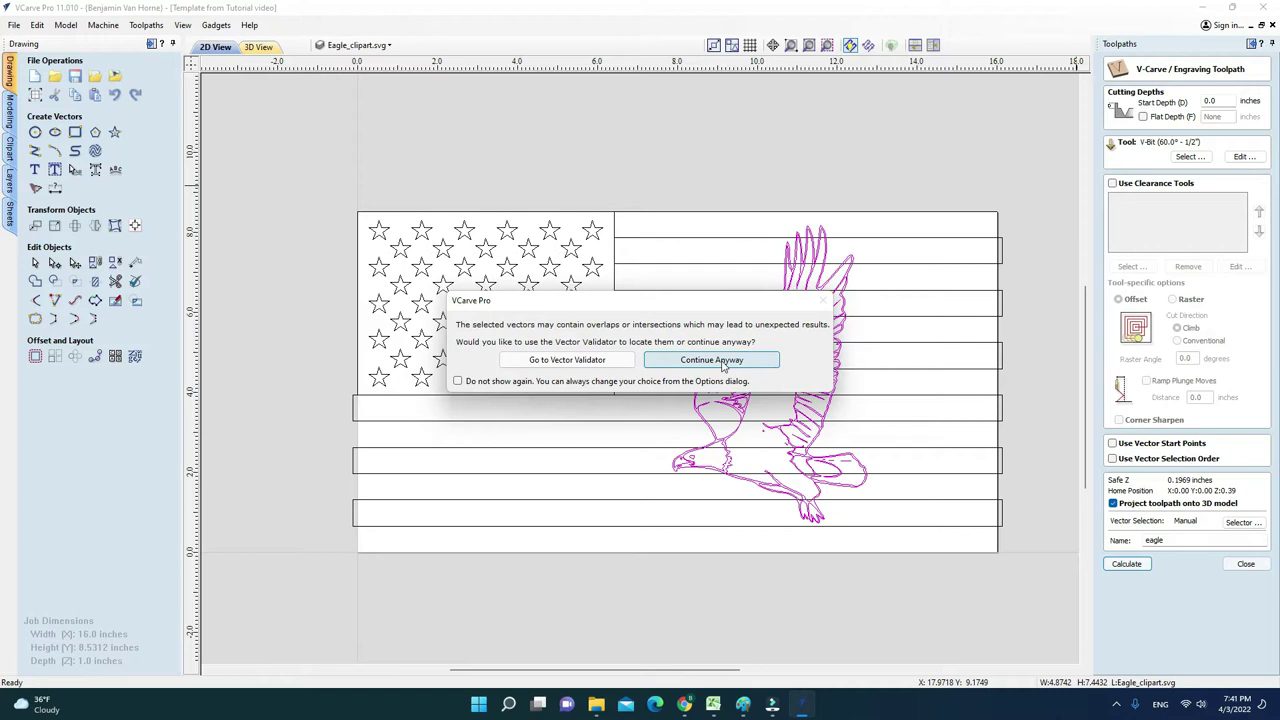
Continue past the overlapping-vectors warning and view stars, stripes and eagle carved together in 3D.
click(722, 362)
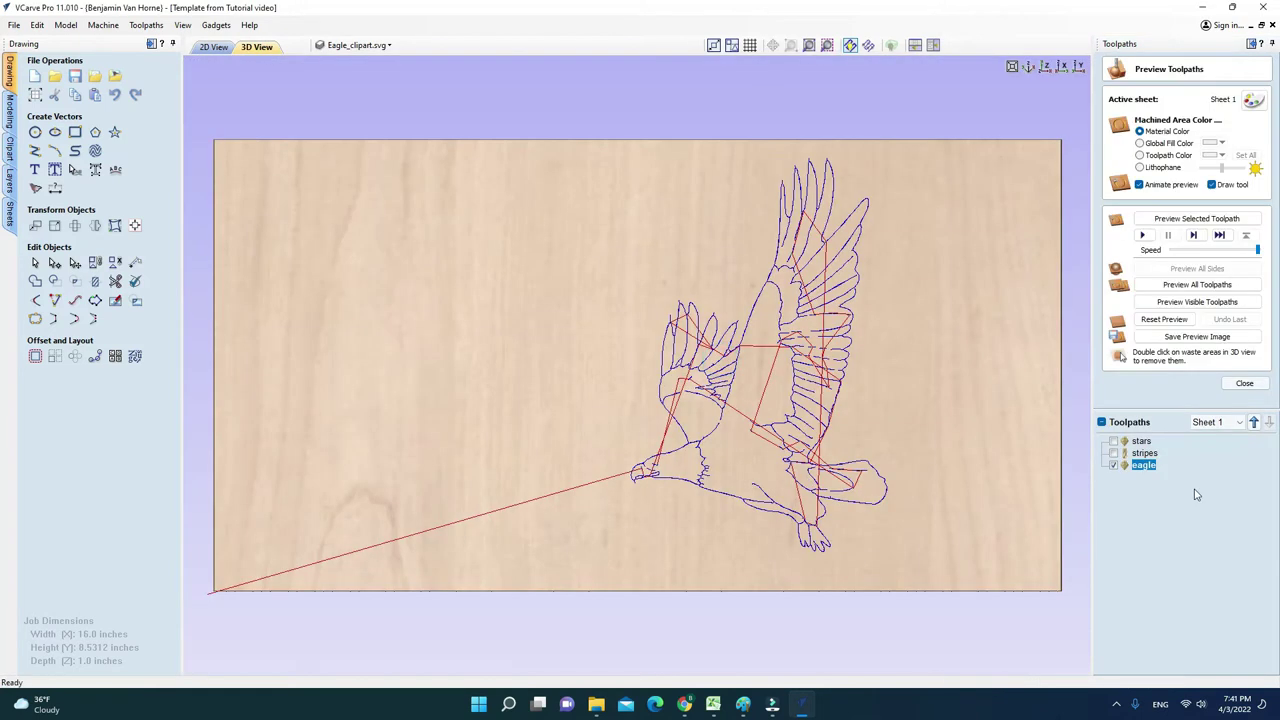
click(1187, 289)
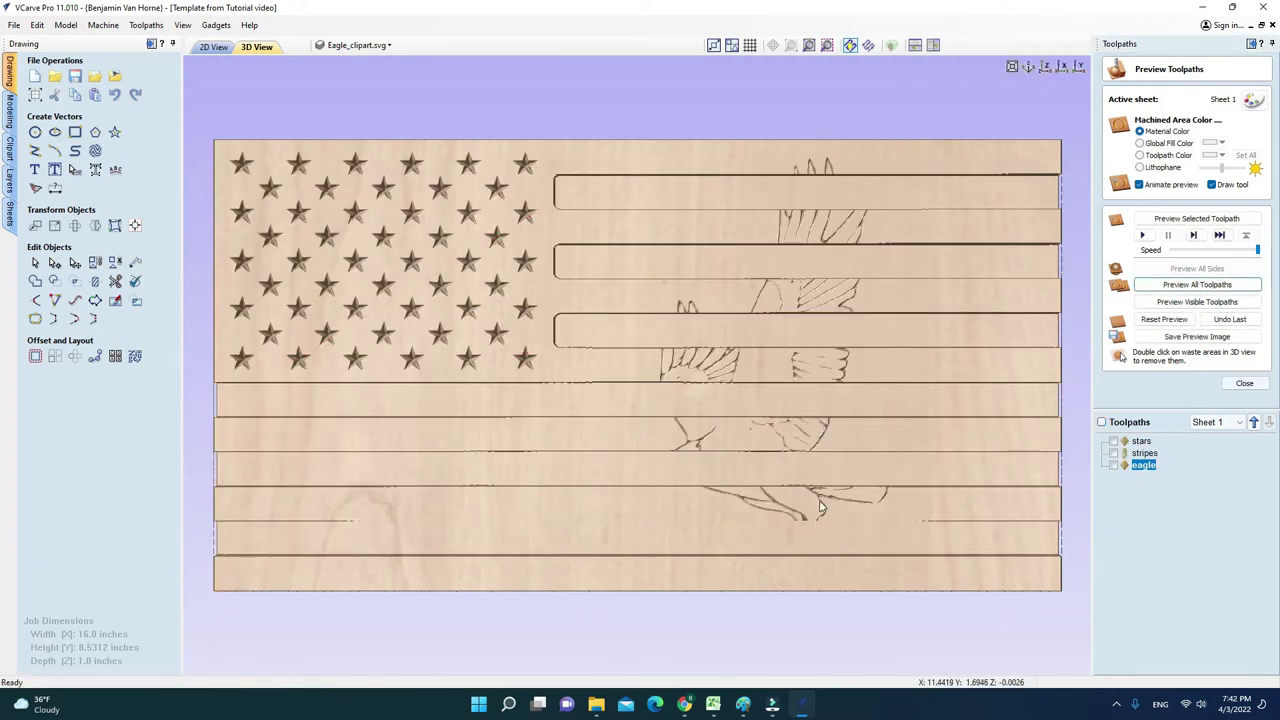
drag(823, 430, 950, 265)
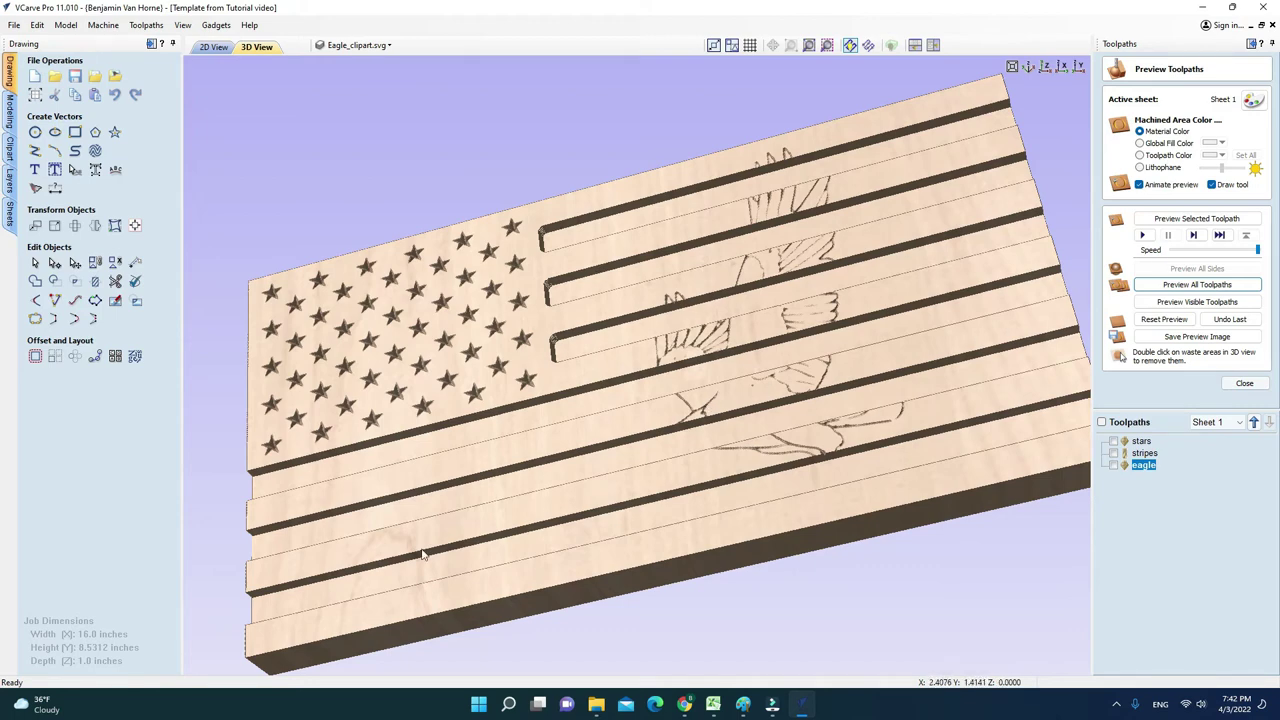
drag(867, 311, 549, 309)
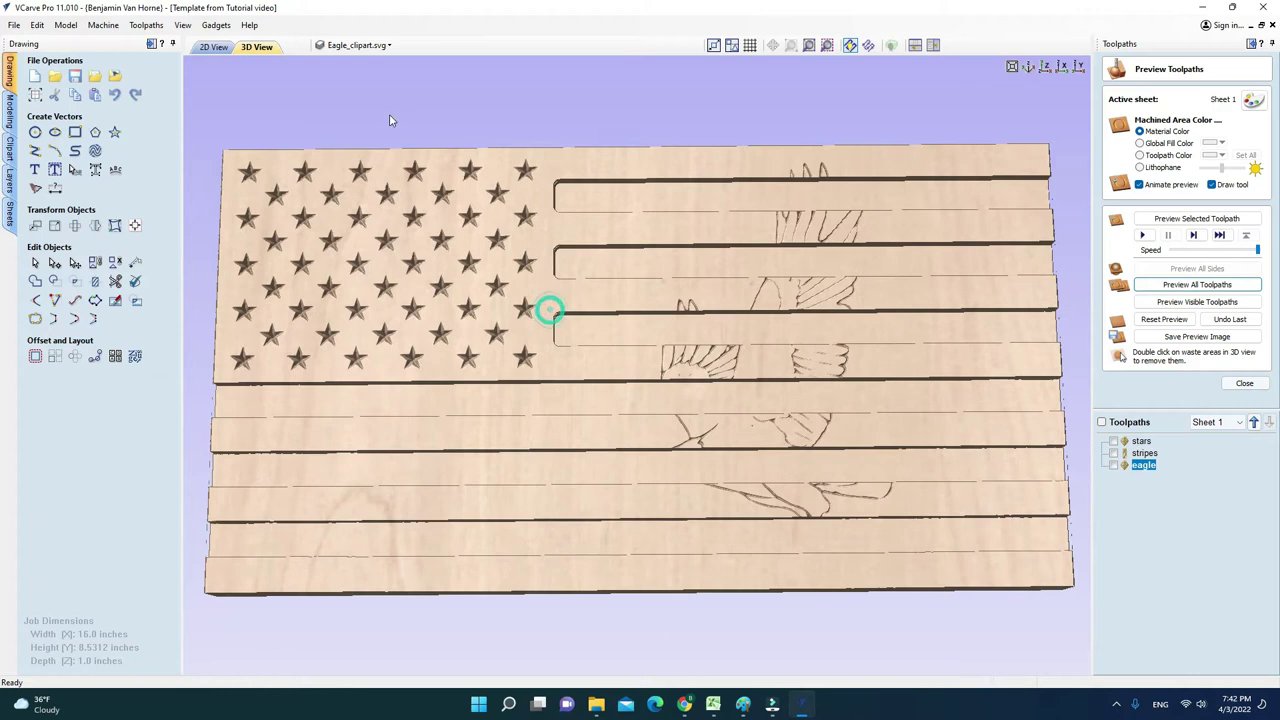
Back in 2D, ungroup the enlarged eagle and reselect its separate vectors.
click(212, 47)
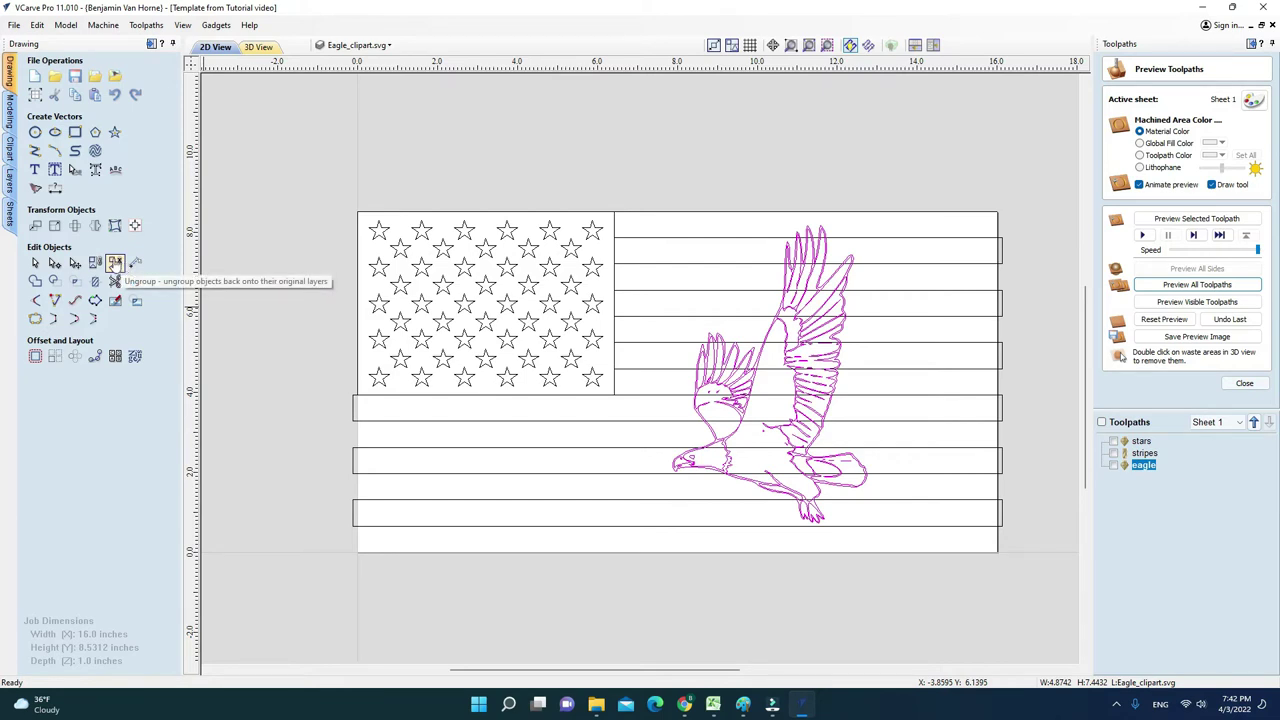
click(115, 262)
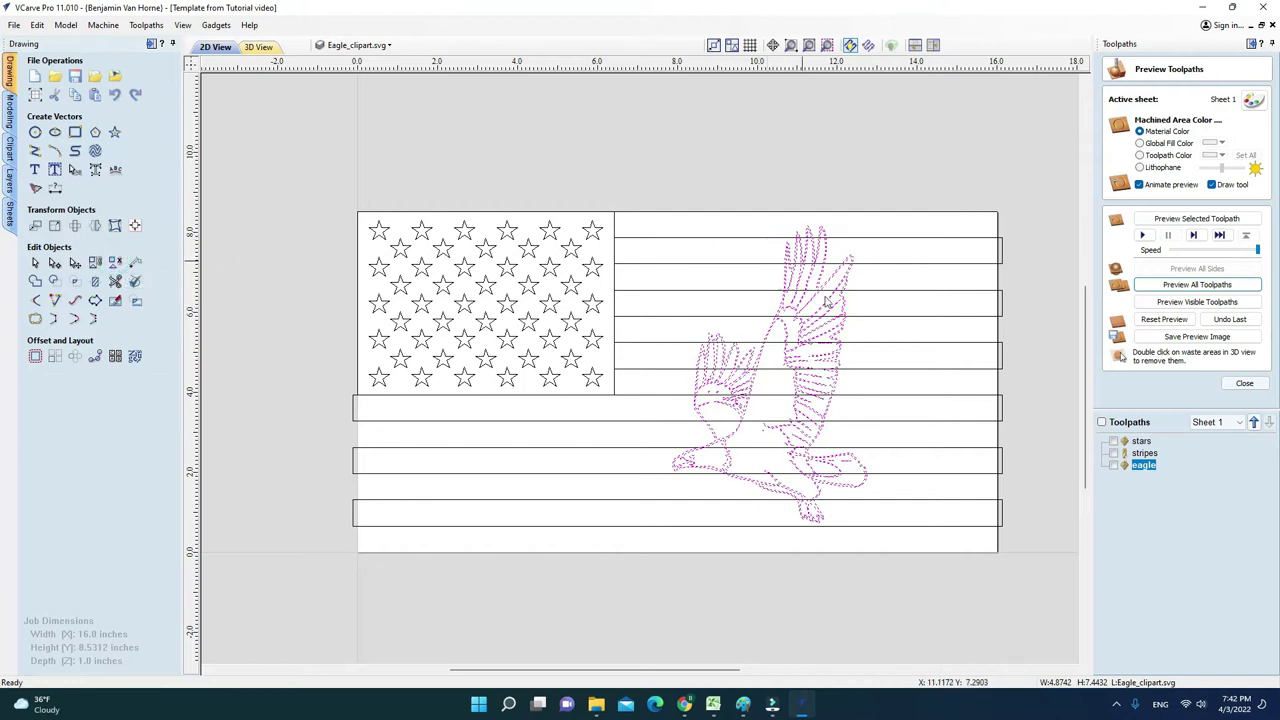
scroll(752, 452, up, 3)
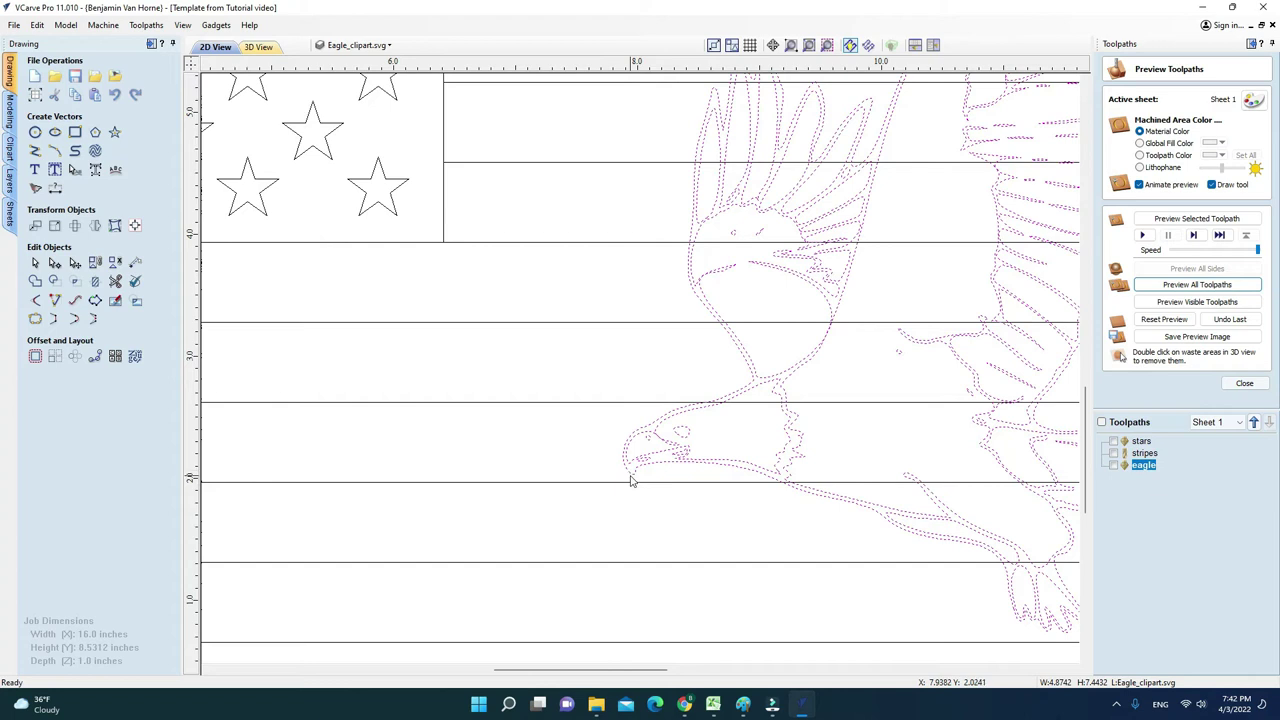
click(632, 468)
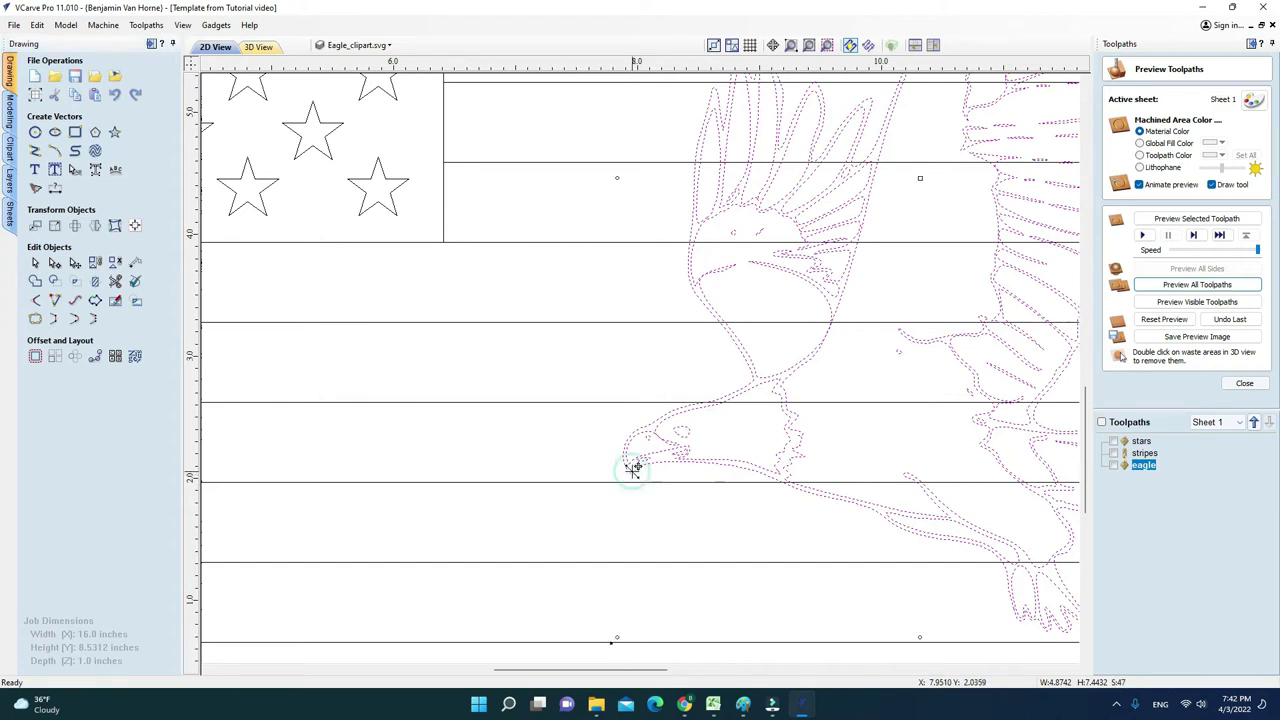
click(586, 470)
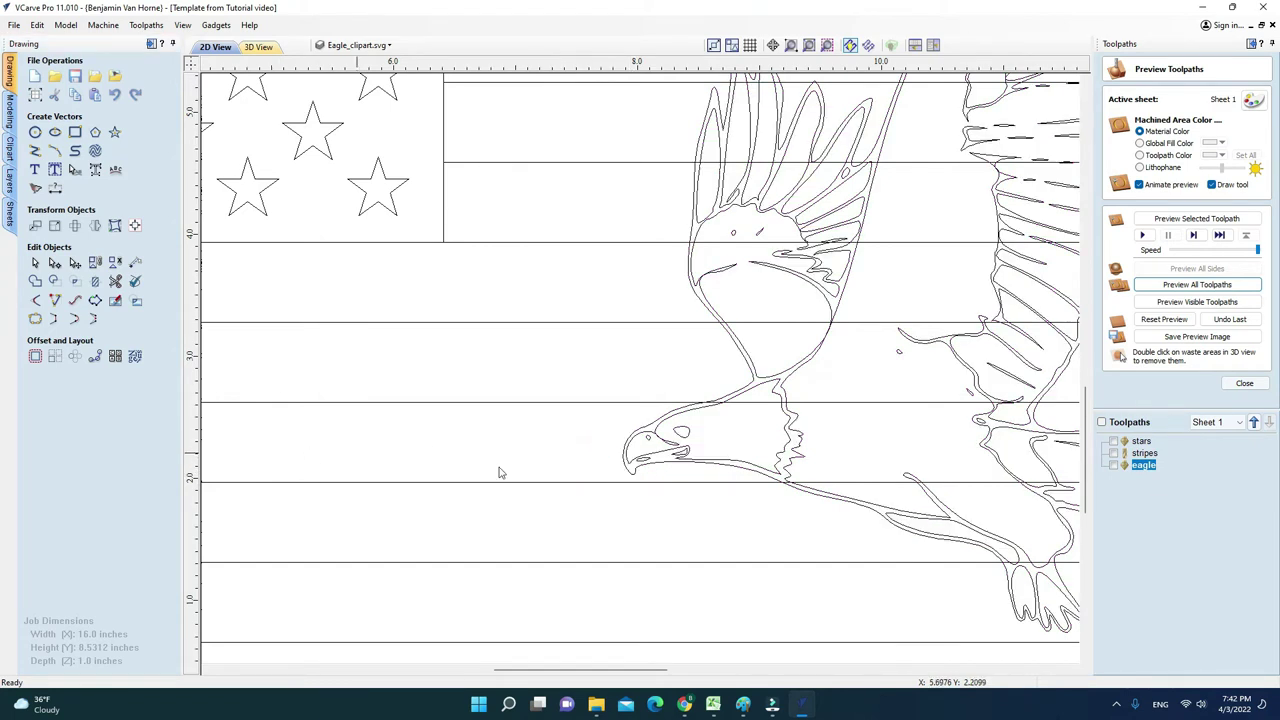
click(626, 468)
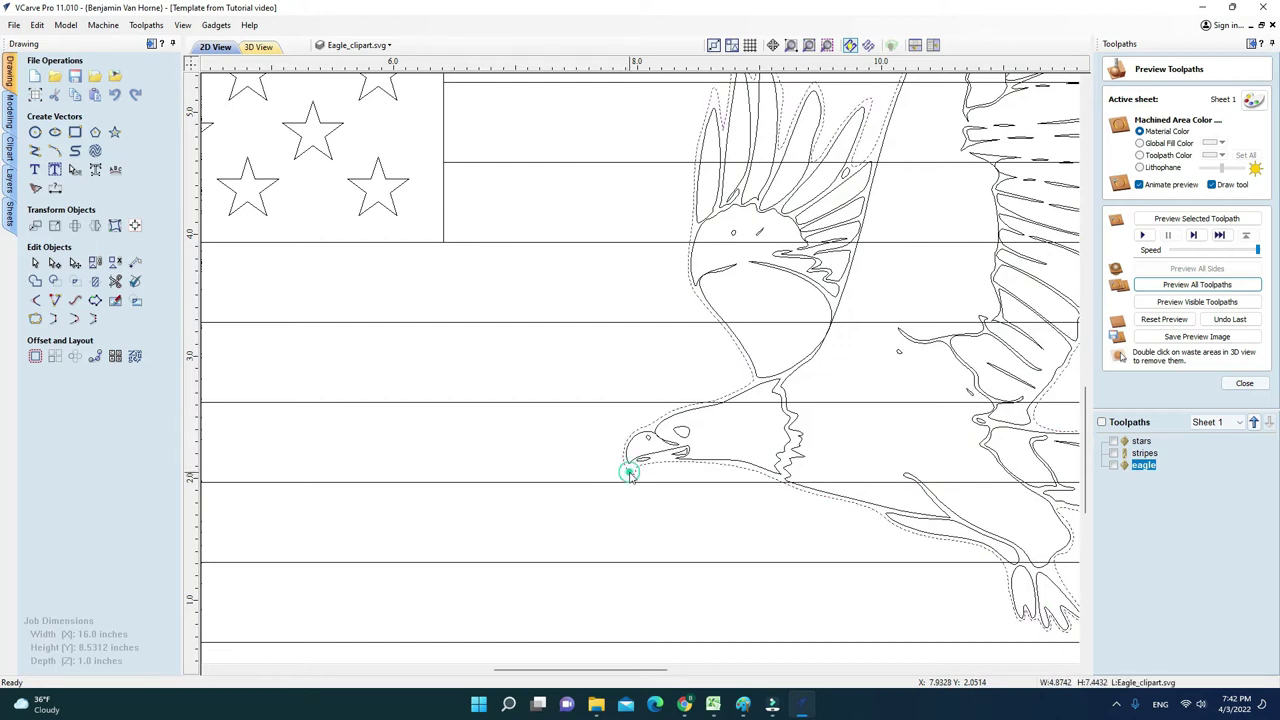
scroll(622, 478, down, 3)
scroll(622, 478, up, 3)
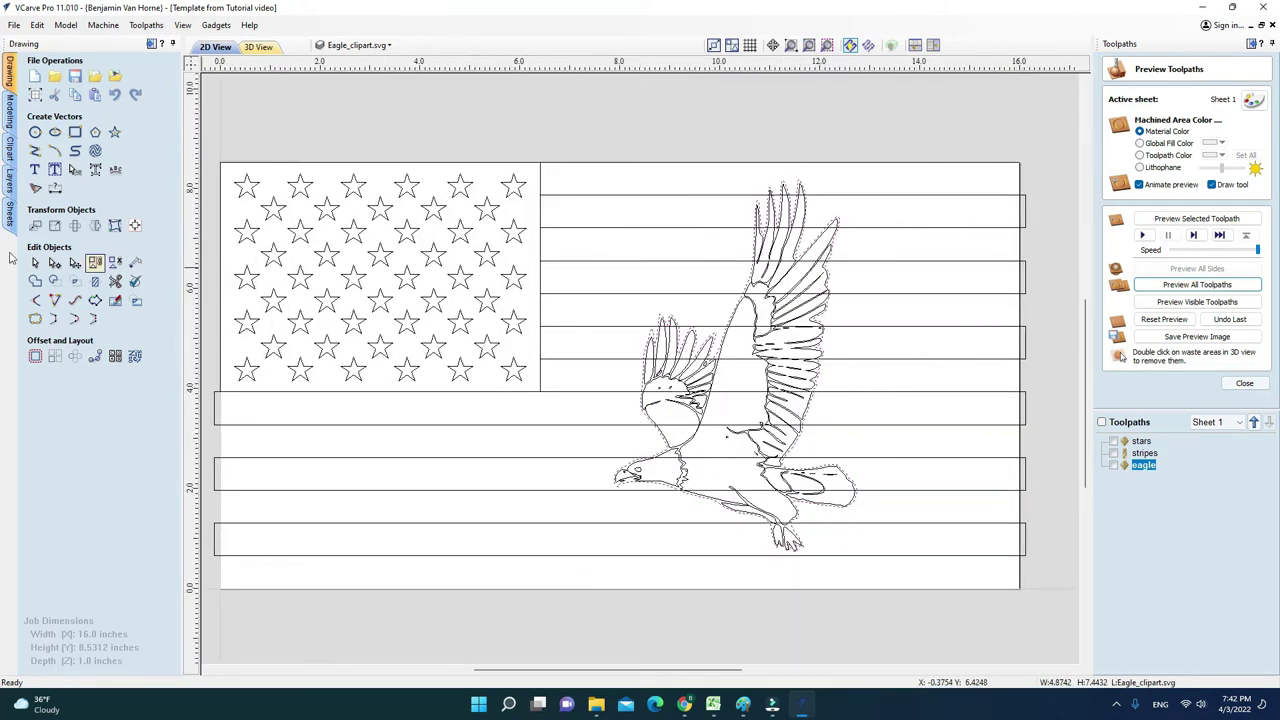
Offset the eagle vectors 0.1 inches outwards to create a surrounding outline.
click(36, 357)
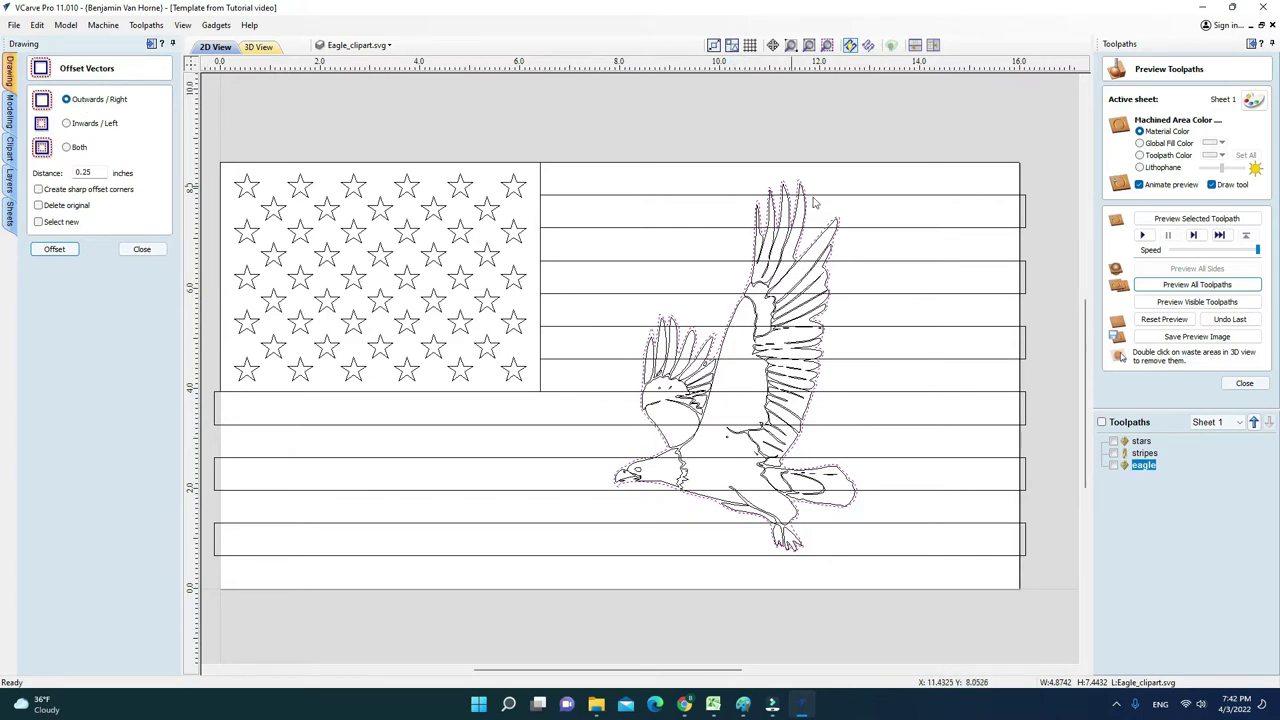
drag(98, 175, 87, 174)
click(55, 248)
click(73, 250)
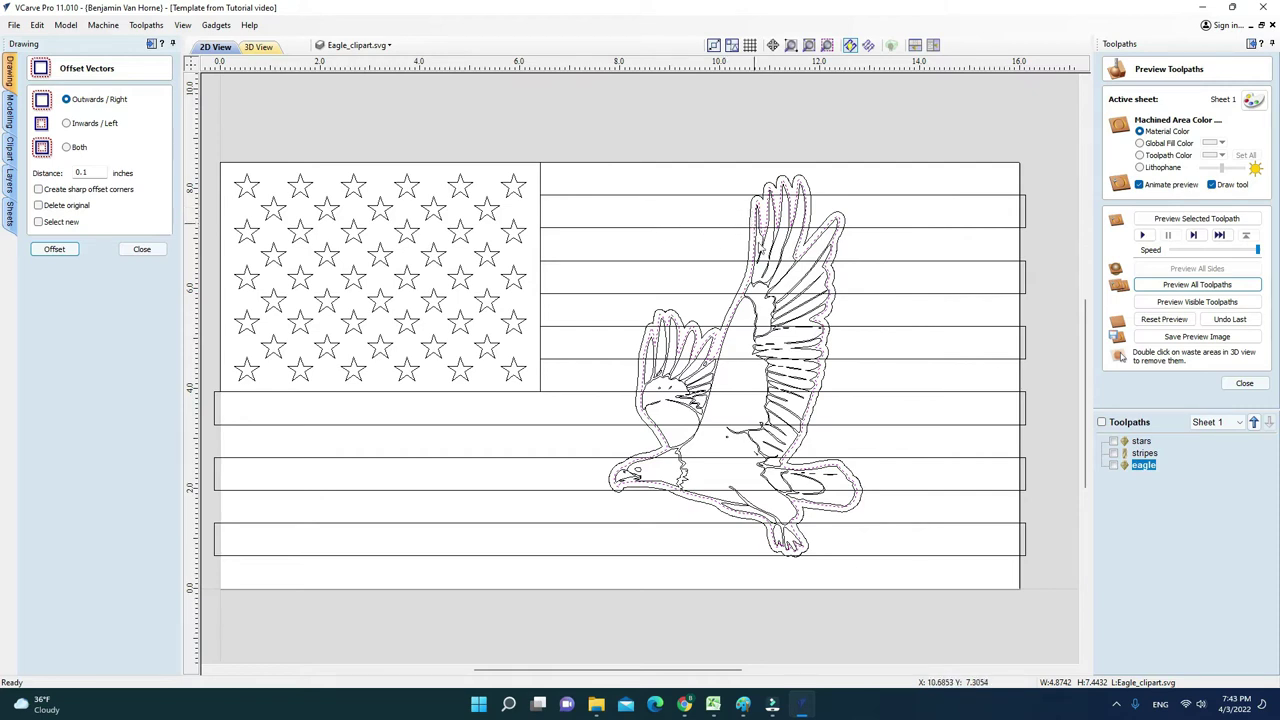
click(142, 250)
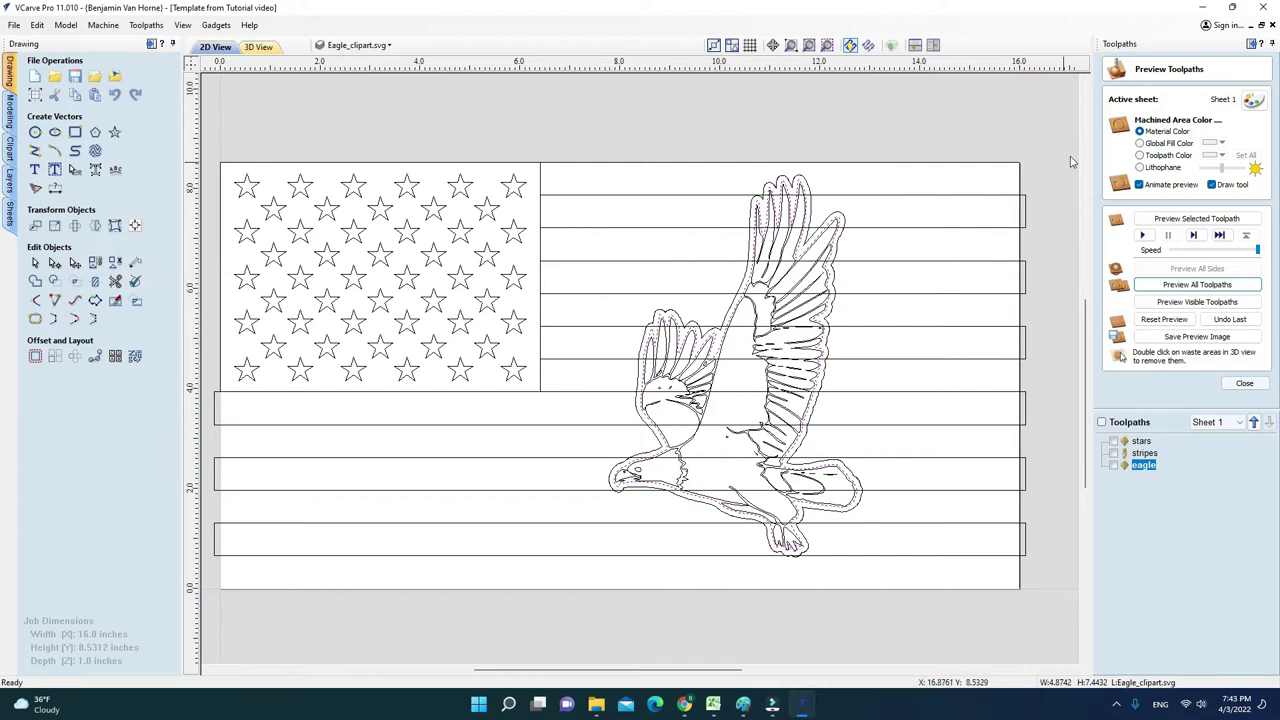
Subtract the eagle's 0.1-inch offset outline from the stripe rectangles.
click(992, 199)
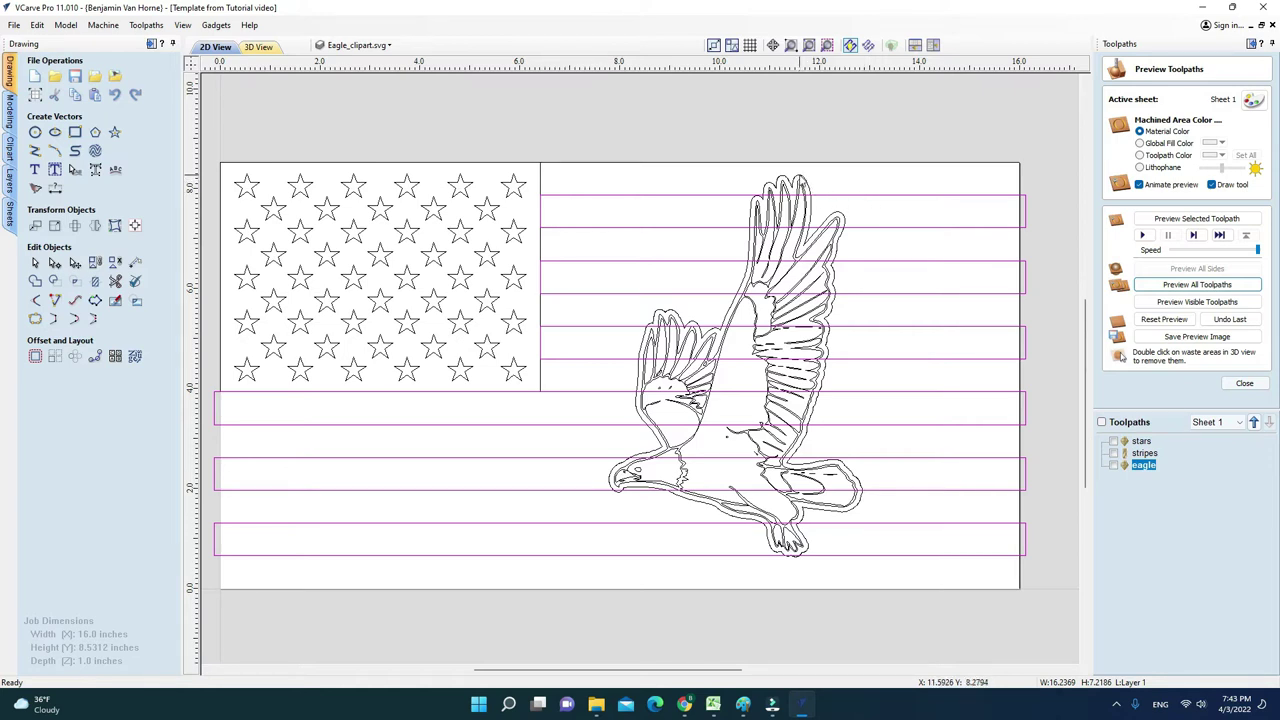
click(800, 180)
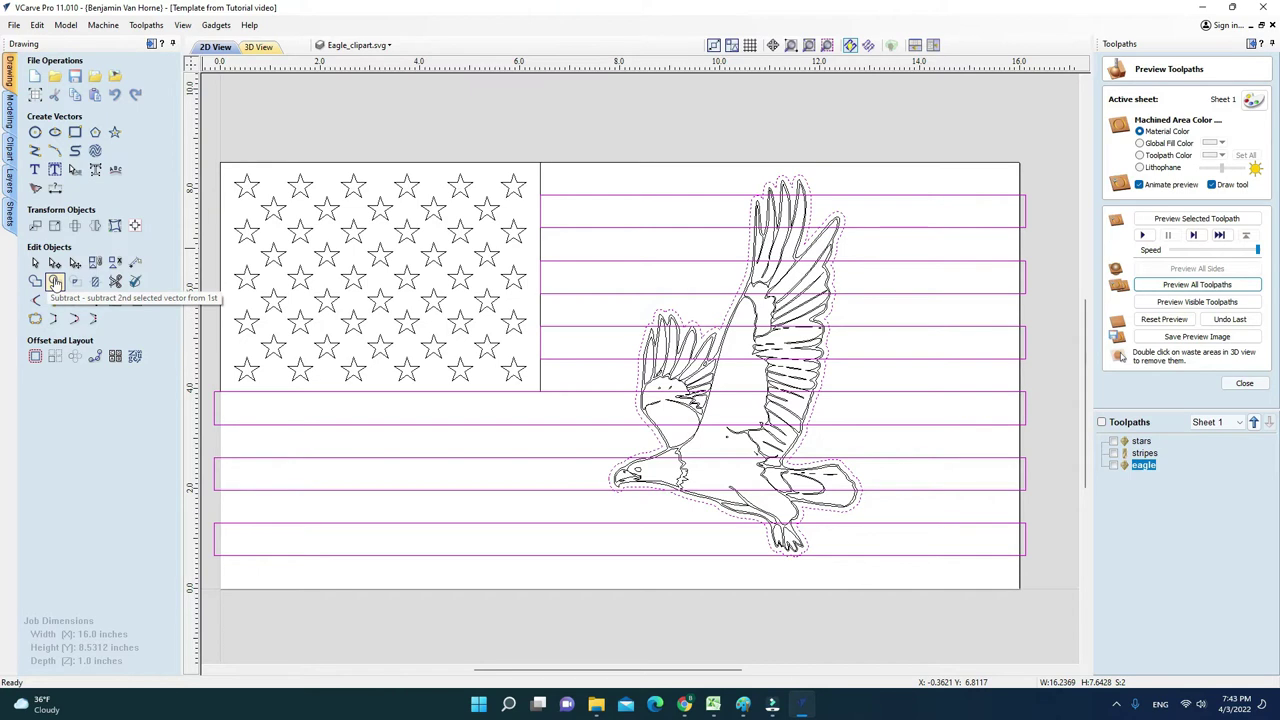
click(55, 283)
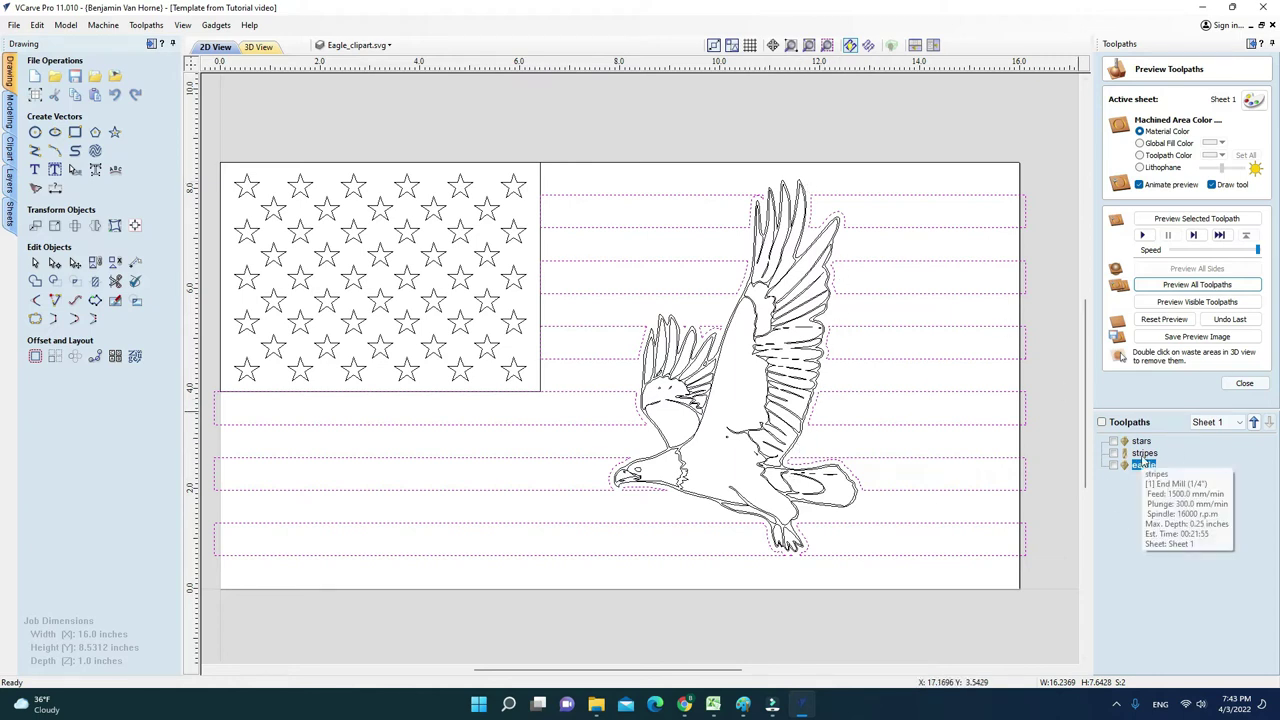
Edit the 'stripes' pocket toolpath to use the trimmed stripe segments on both sides plus the eagle's head.
right_click(1146, 455)
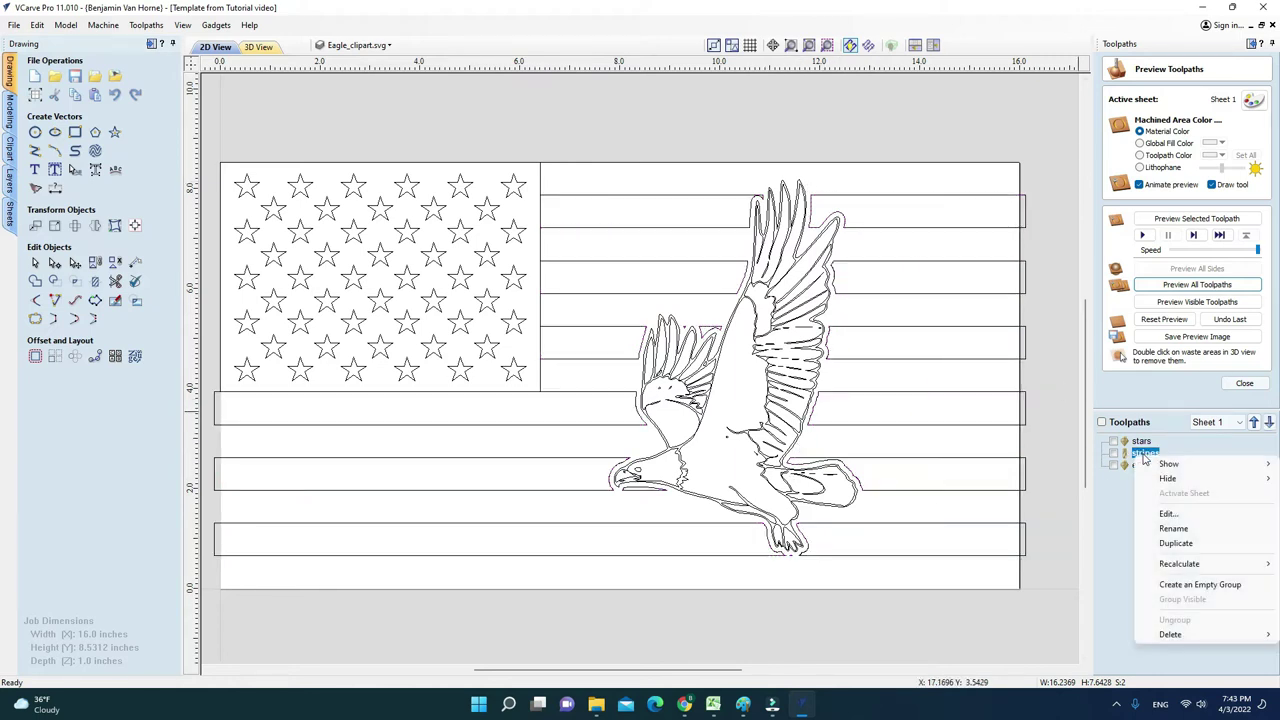
click(1169, 514)
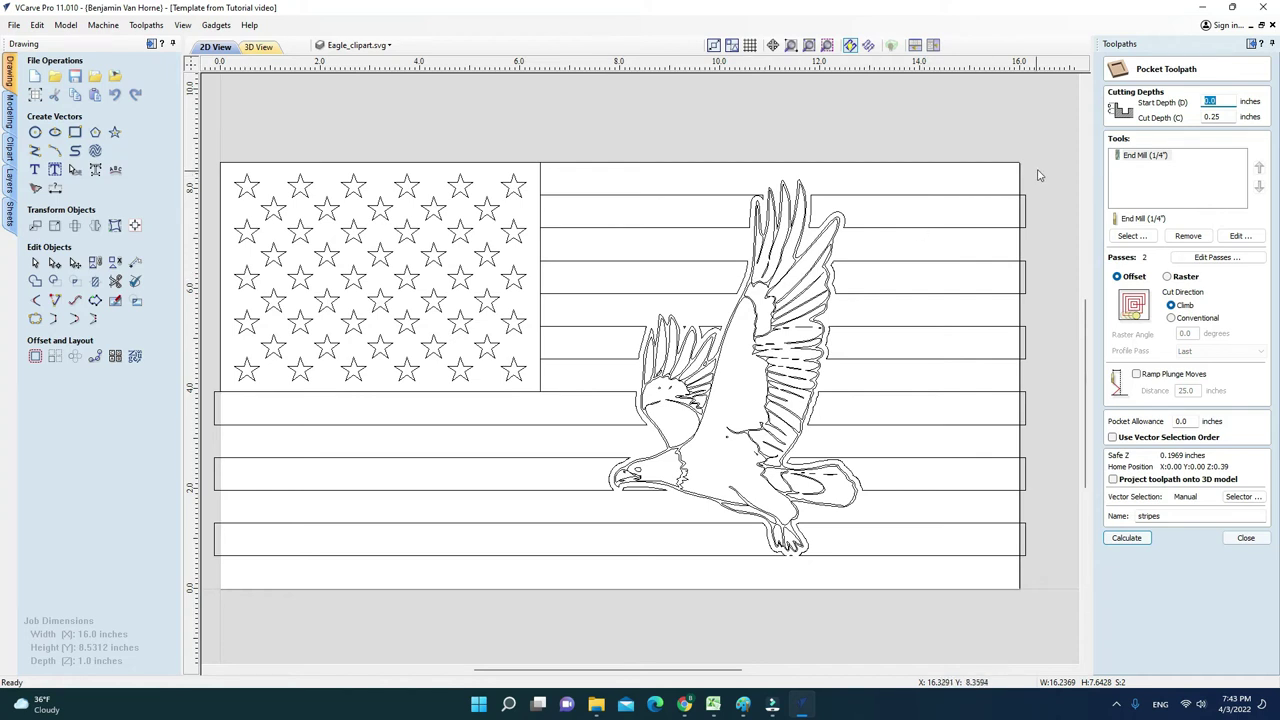
drag(1037, 167, 938, 614)
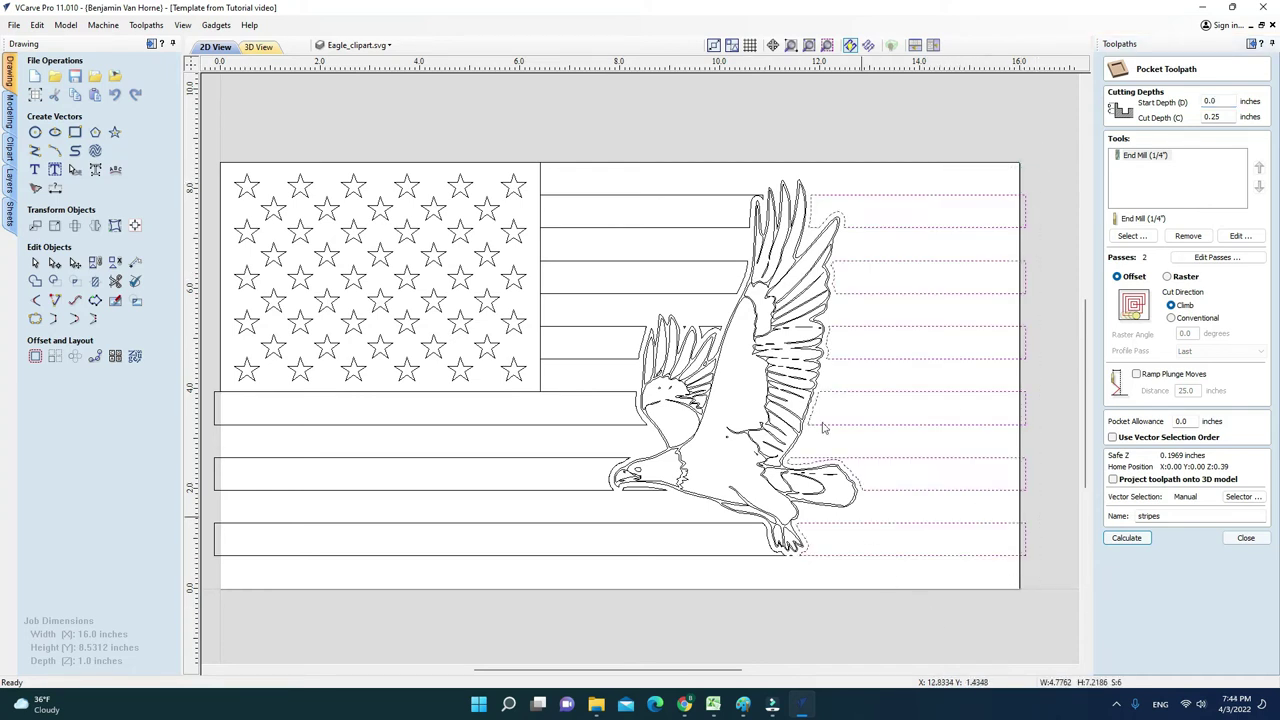
shift+drag(595, 190, 565, 572)
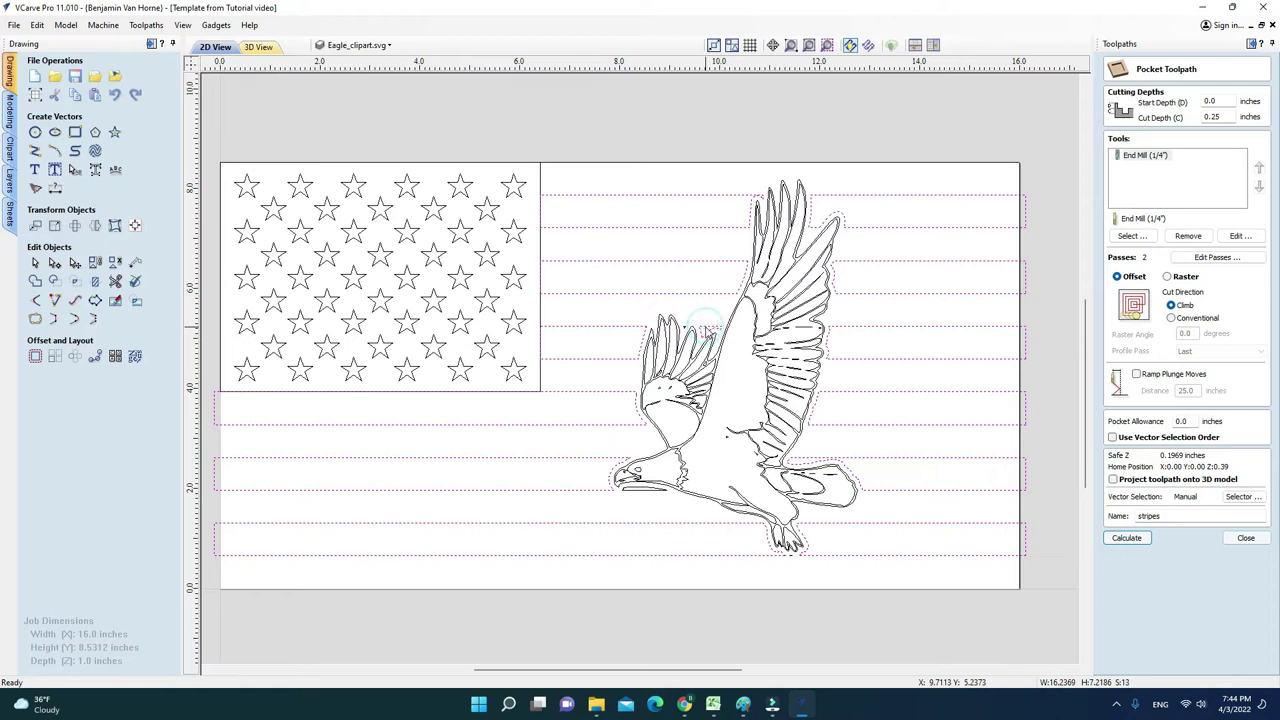
shift+click(641, 489)
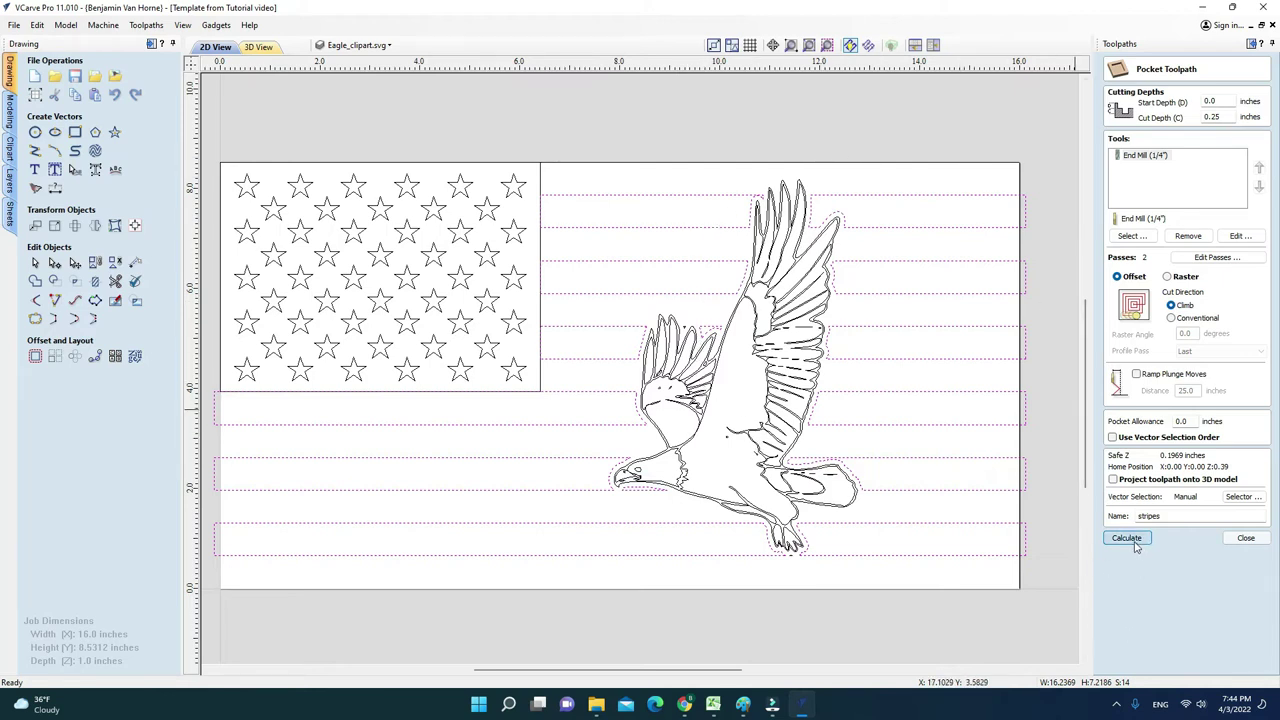
Recalculate the stripes pocket, reset the preview, and simulate all toolpaths in 3D.
click(1135, 544)
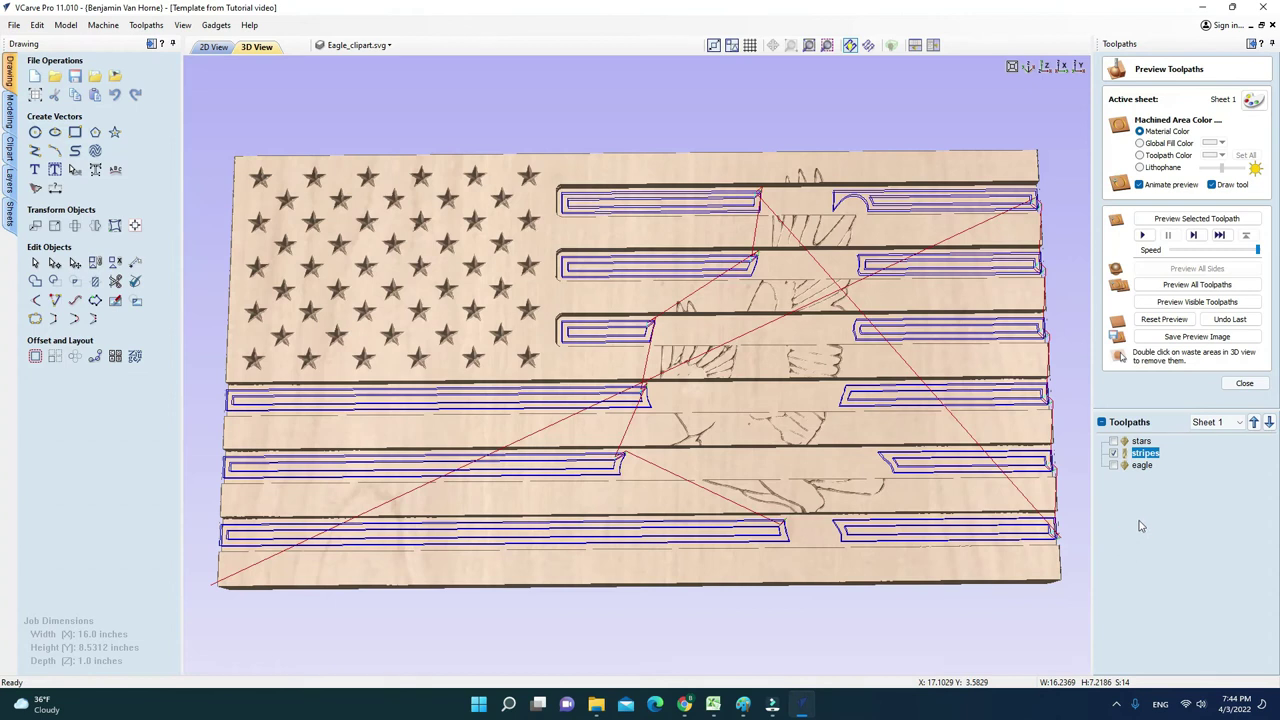
click(1165, 320)
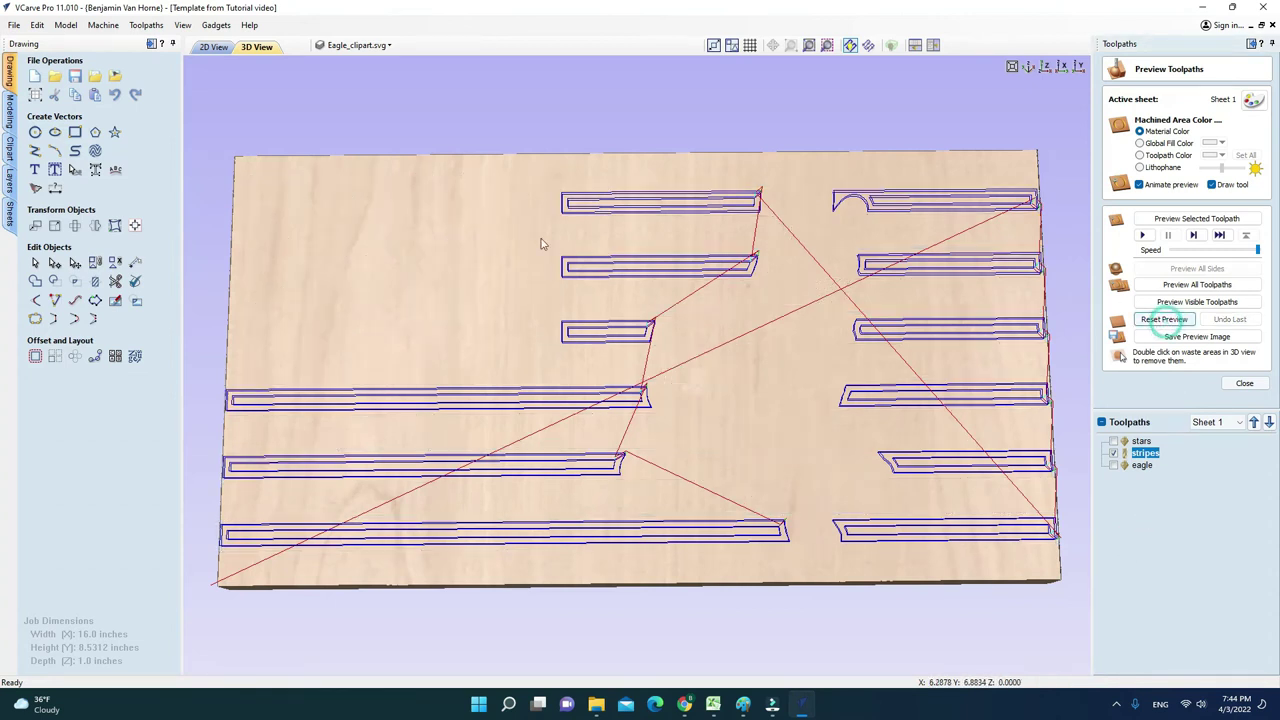
click(1185, 285)
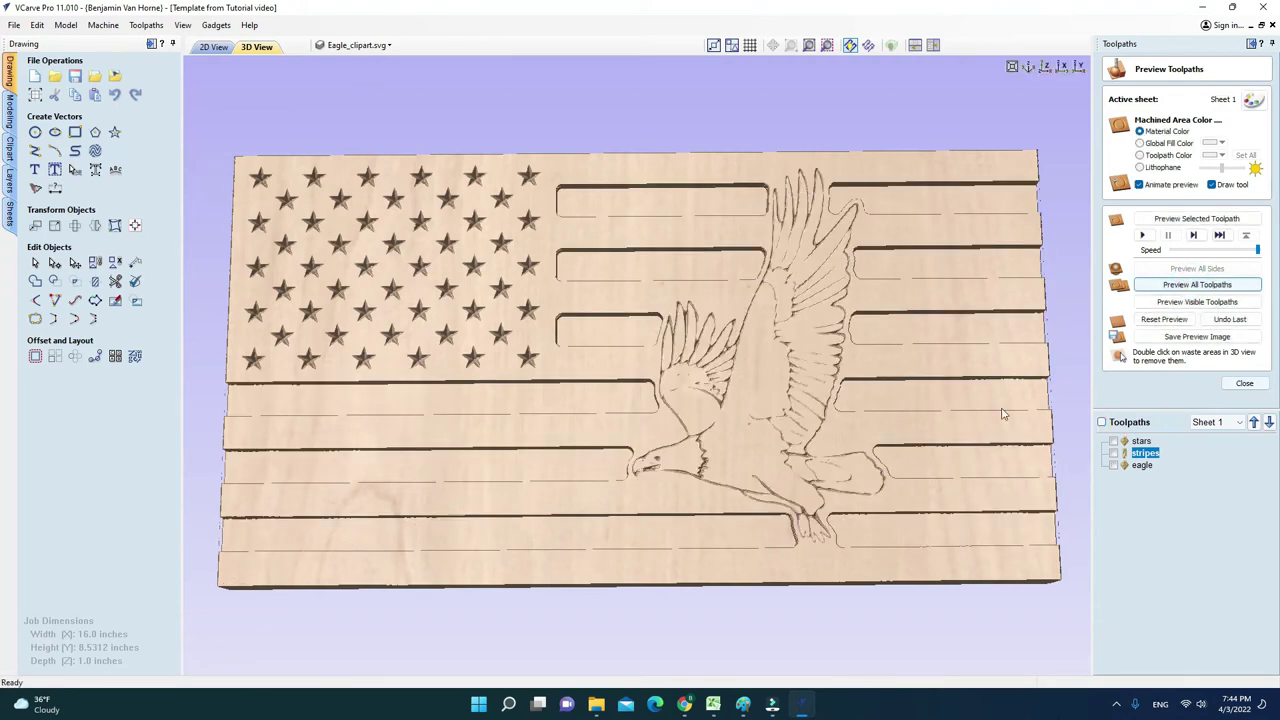
drag(900, 577, 860, 548)
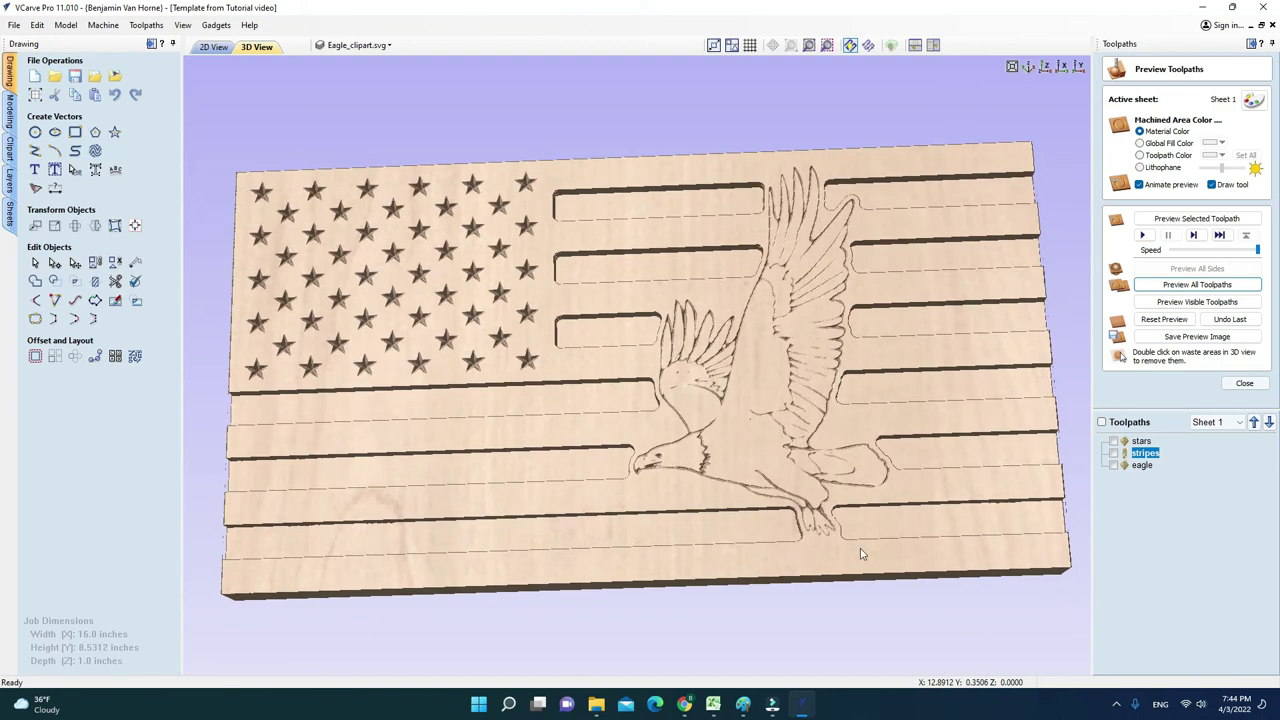
mouse_move(480, 522)
mouse_down()
mouse_move(463, 520)
mouse_move(534, 529)
mouse_move(520, 472)
mouse_move(506, 513)
mouse_move(620, 500)
mouse_up()
mouse_move(833, 441)
mouse_down()
mouse_move(850, 460)
mouse_move(836, 481)
mouse_move(923, 410)
mouse_move(905, 430)
mouse_up()
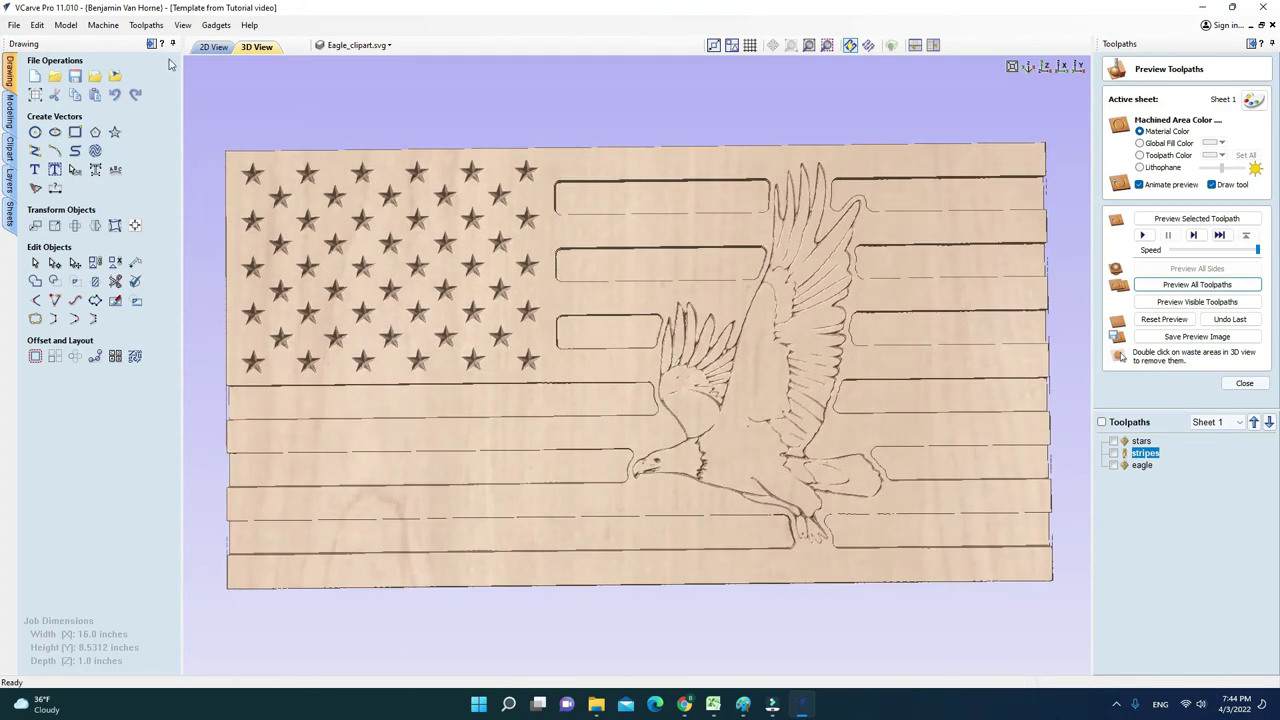
In 2D, move the spare eagle onto the star field, shrunk to about 2.23 × 3.40 inches.
click(213, 47)
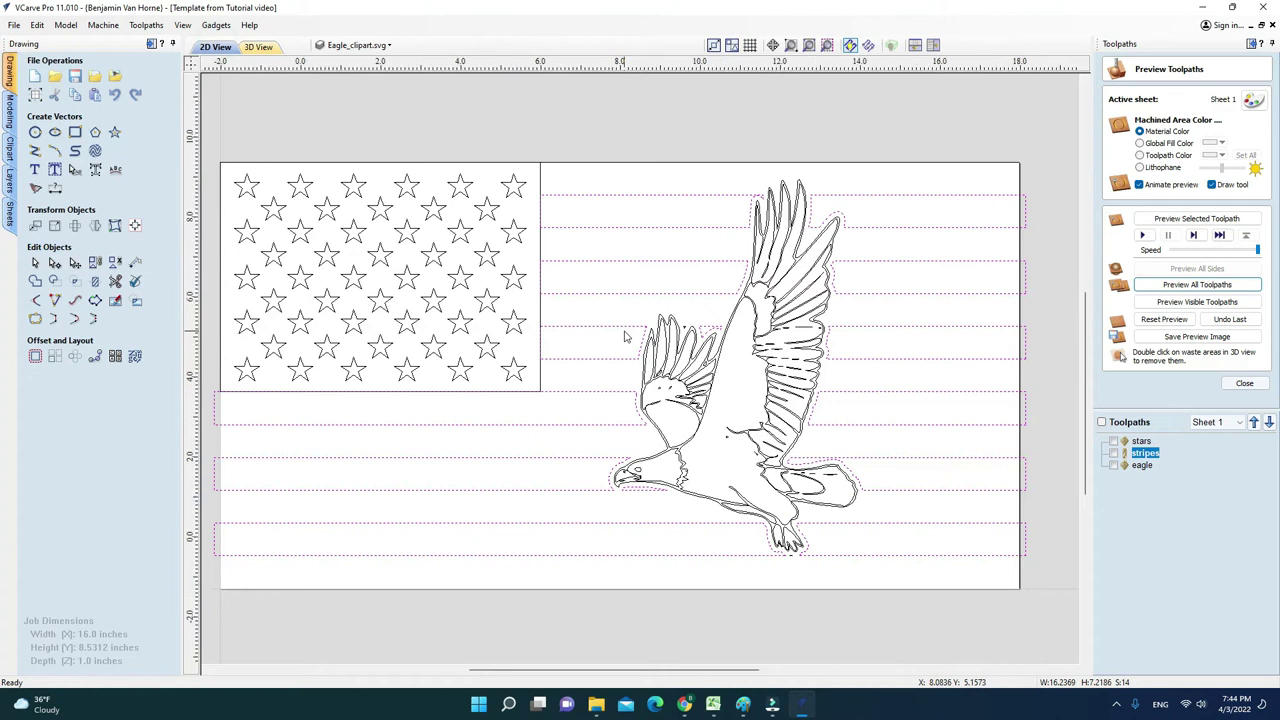
scroll(624, 337, down, 2)
click(963, 266)
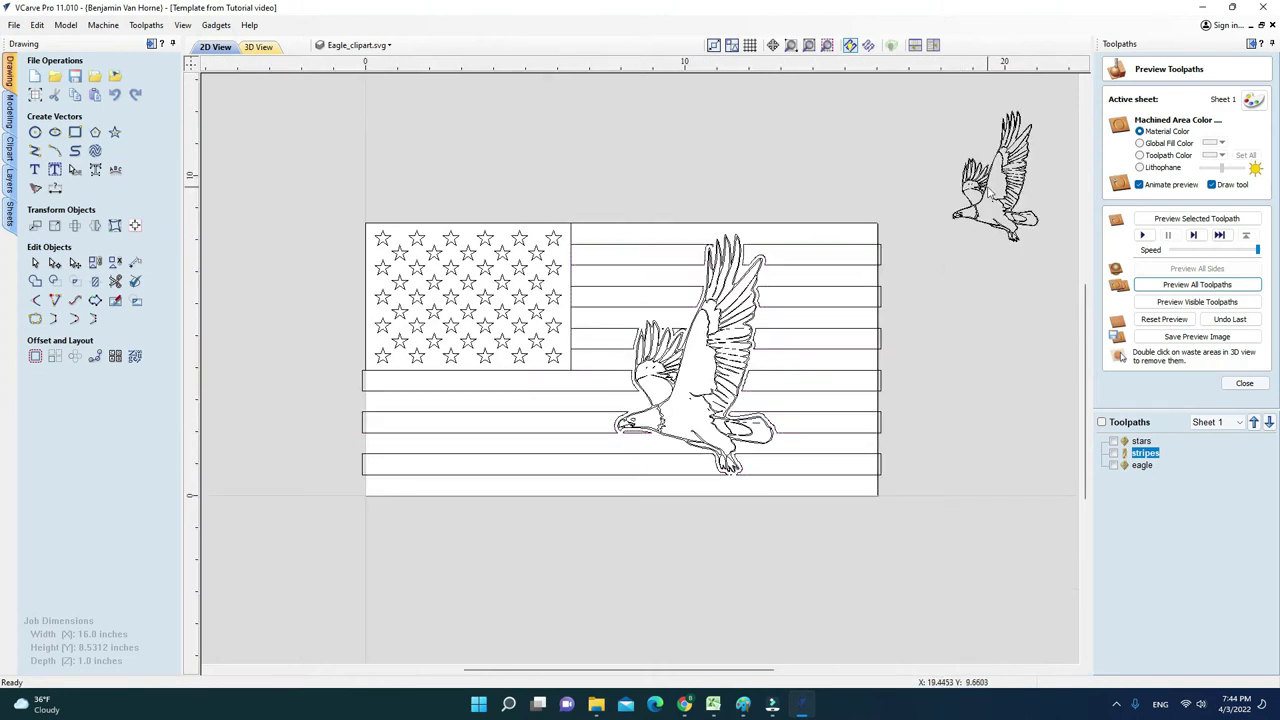
click(990, 188)
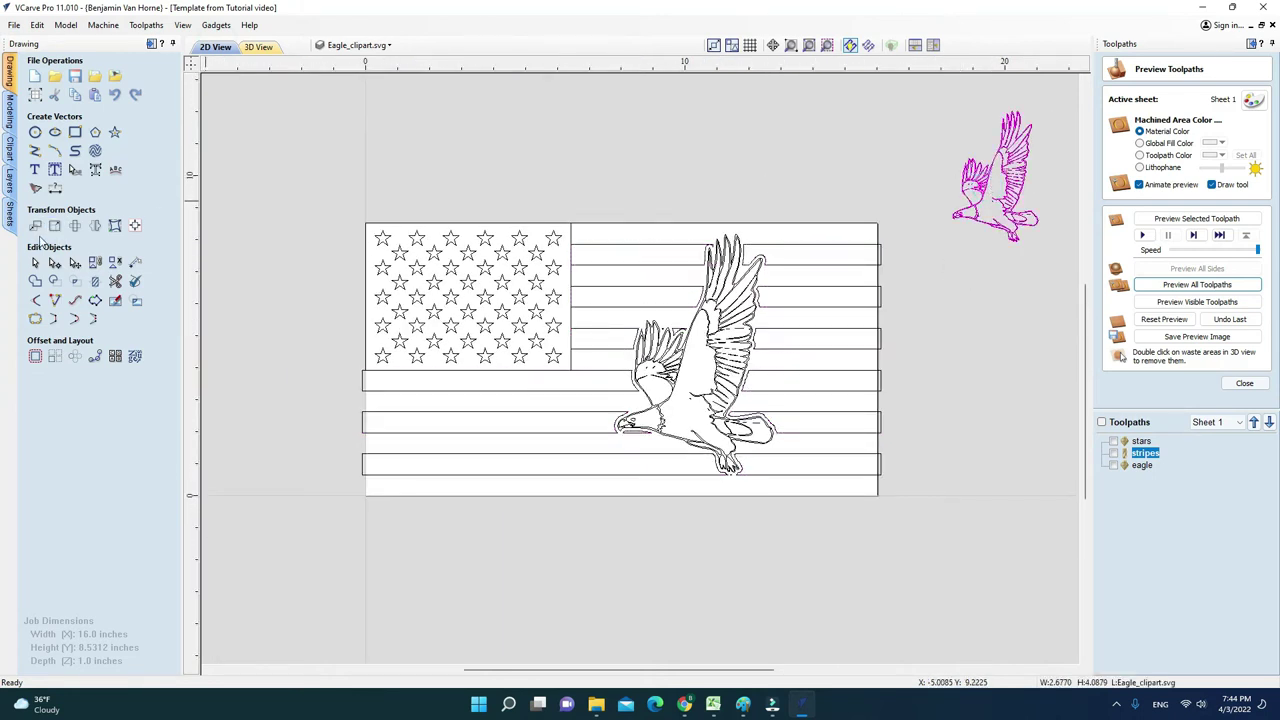
click(37, 228)
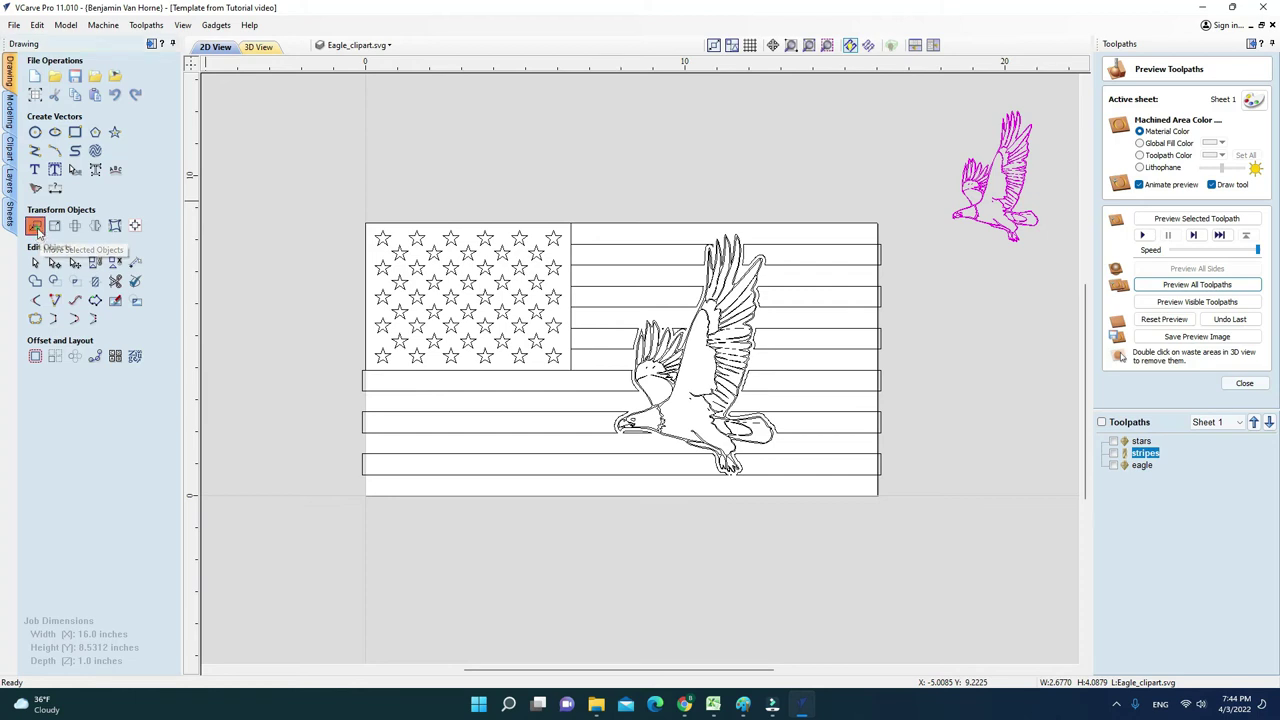
drag(998, 178, 463, 280)
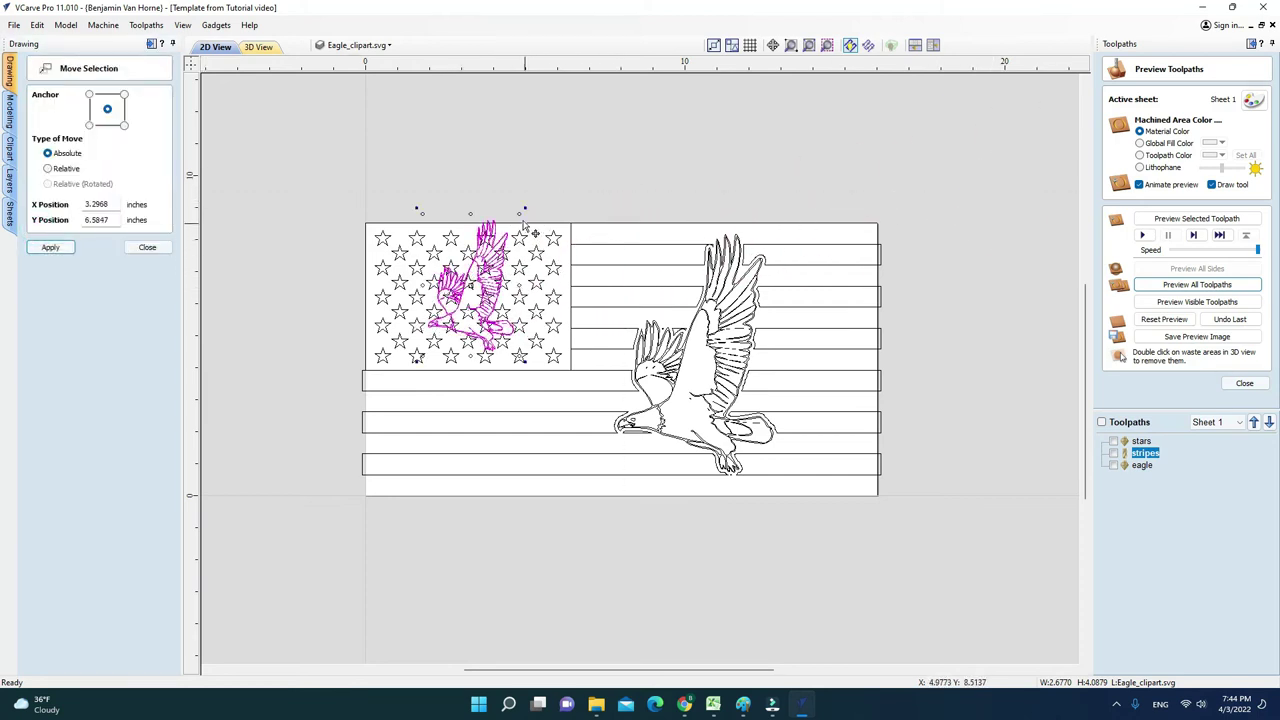
drag(519, 213, 502, 258)
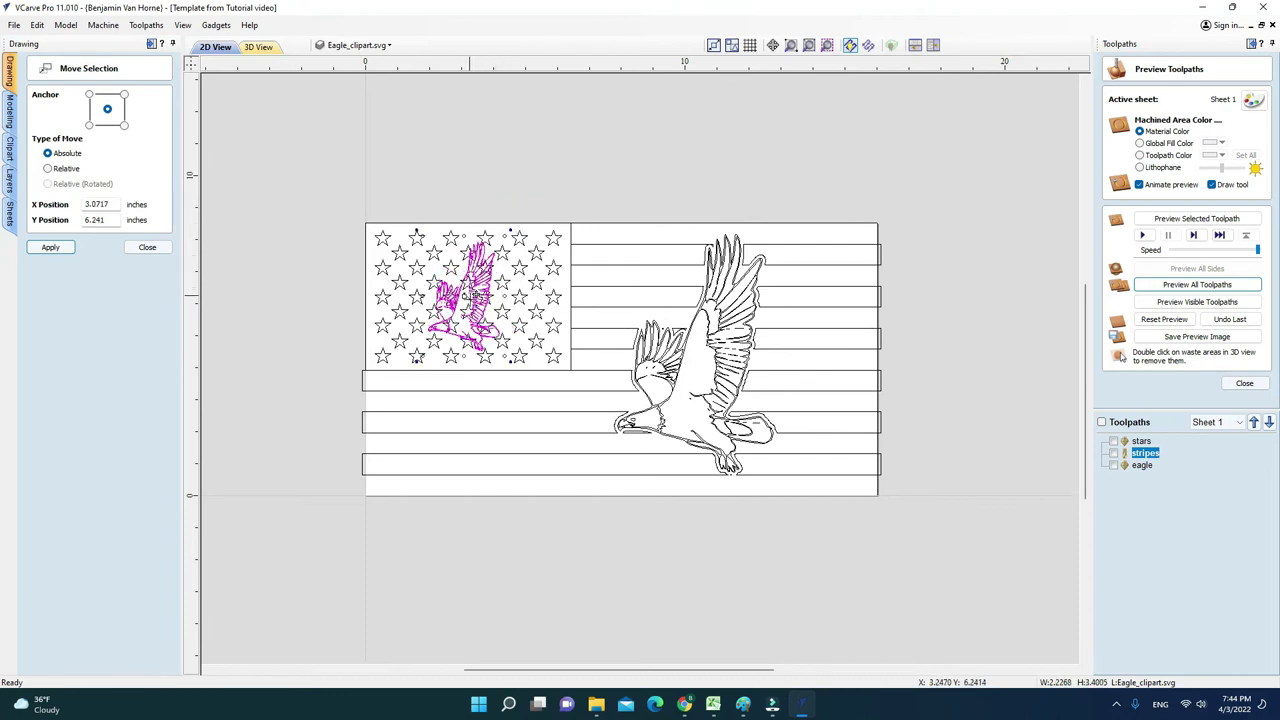
click(148, 248)
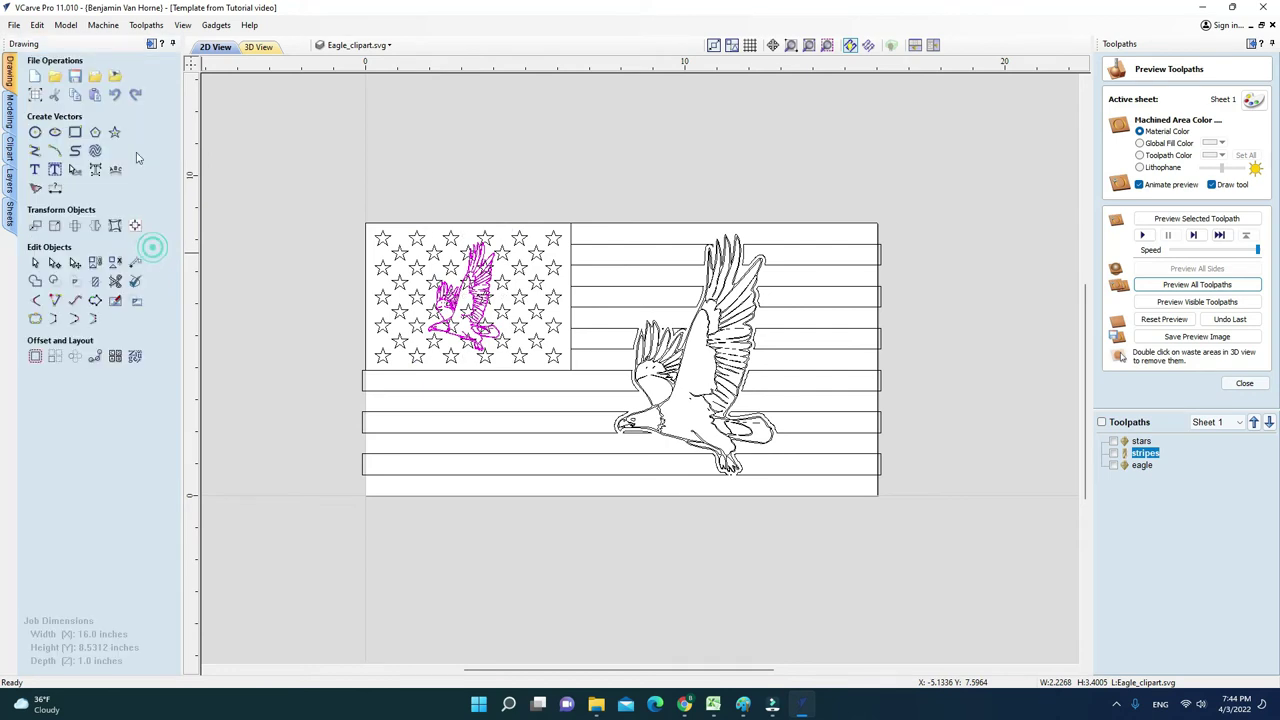
Align the small eagle to the centre of the star field rectangle.
click(435, 226)
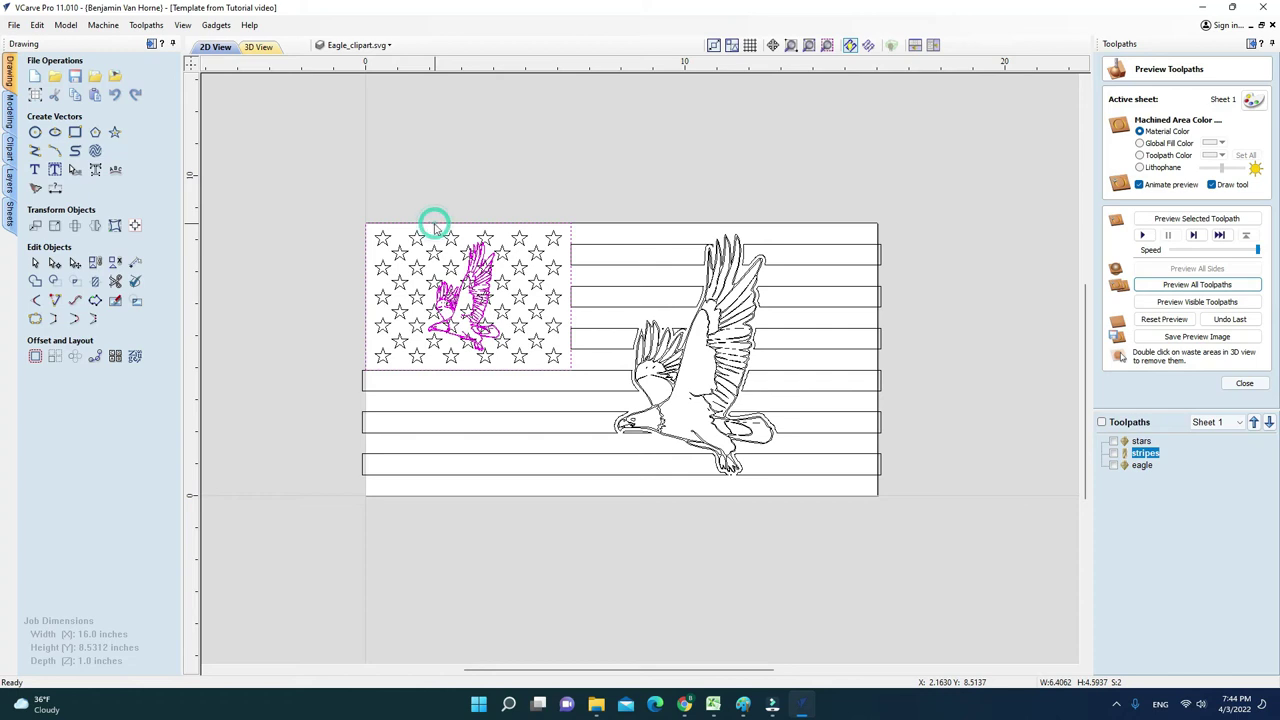
click(135, 226)
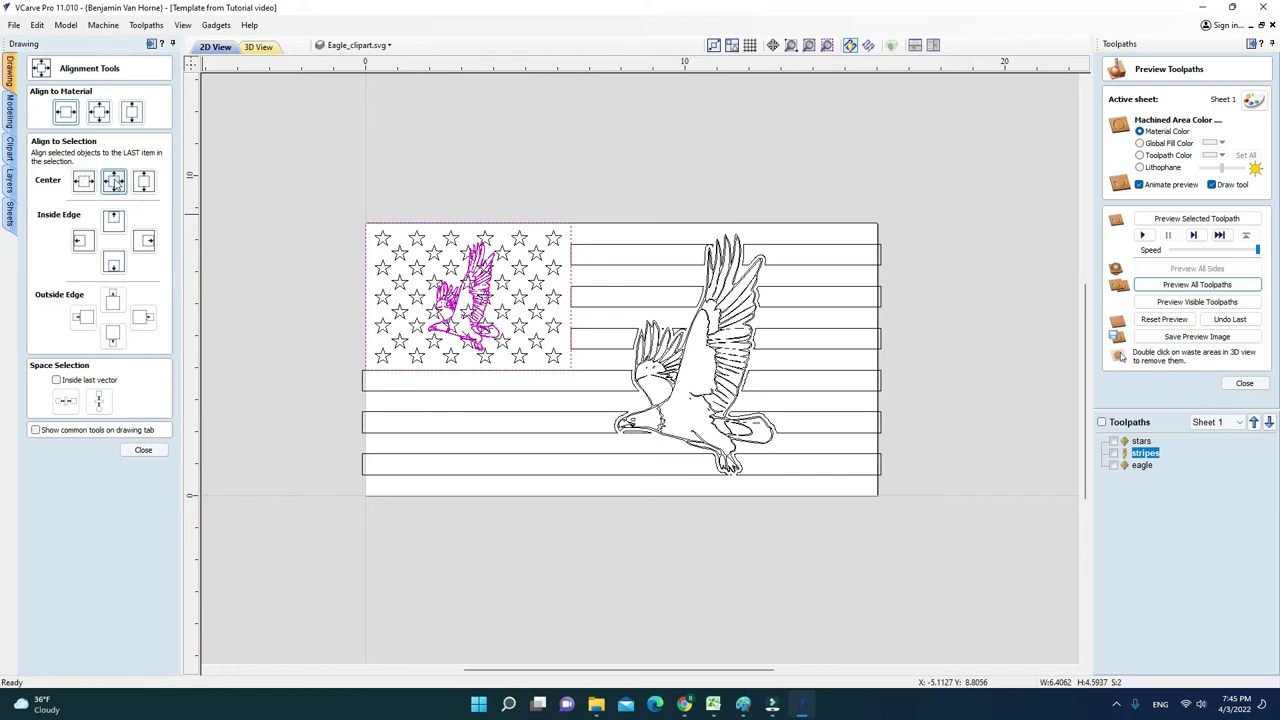
click(114, 181)
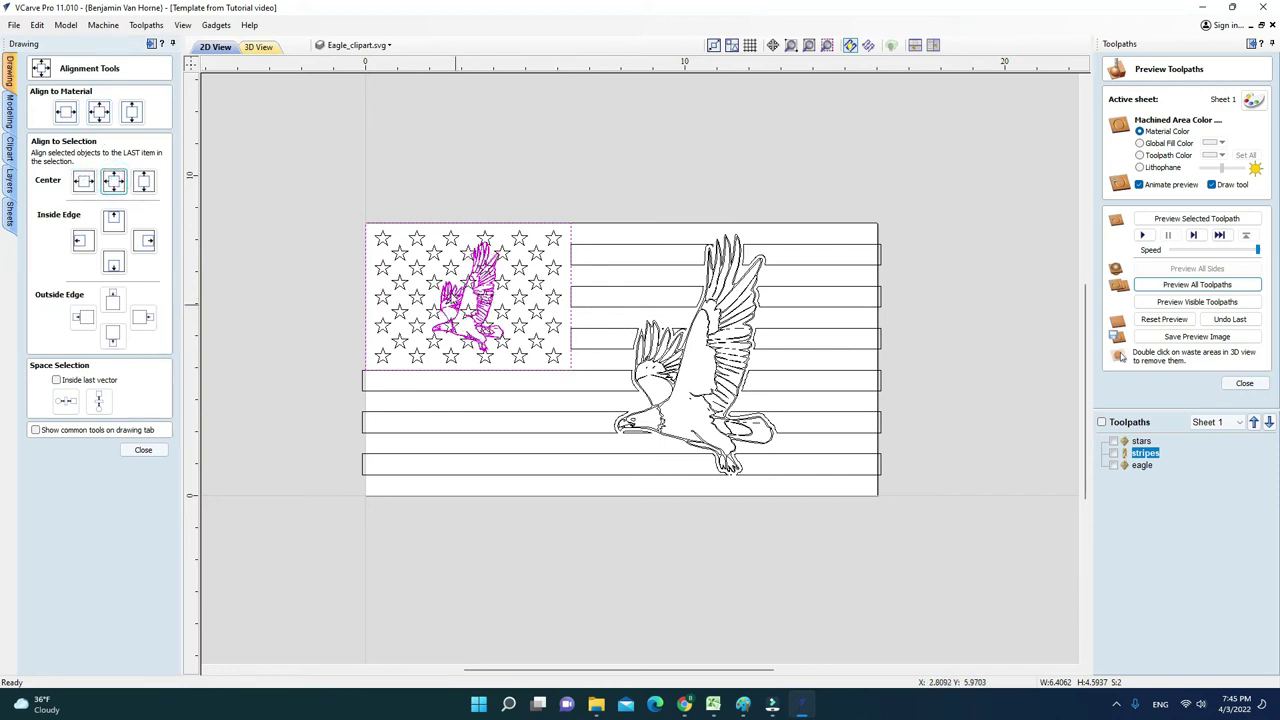
click(143, 450)
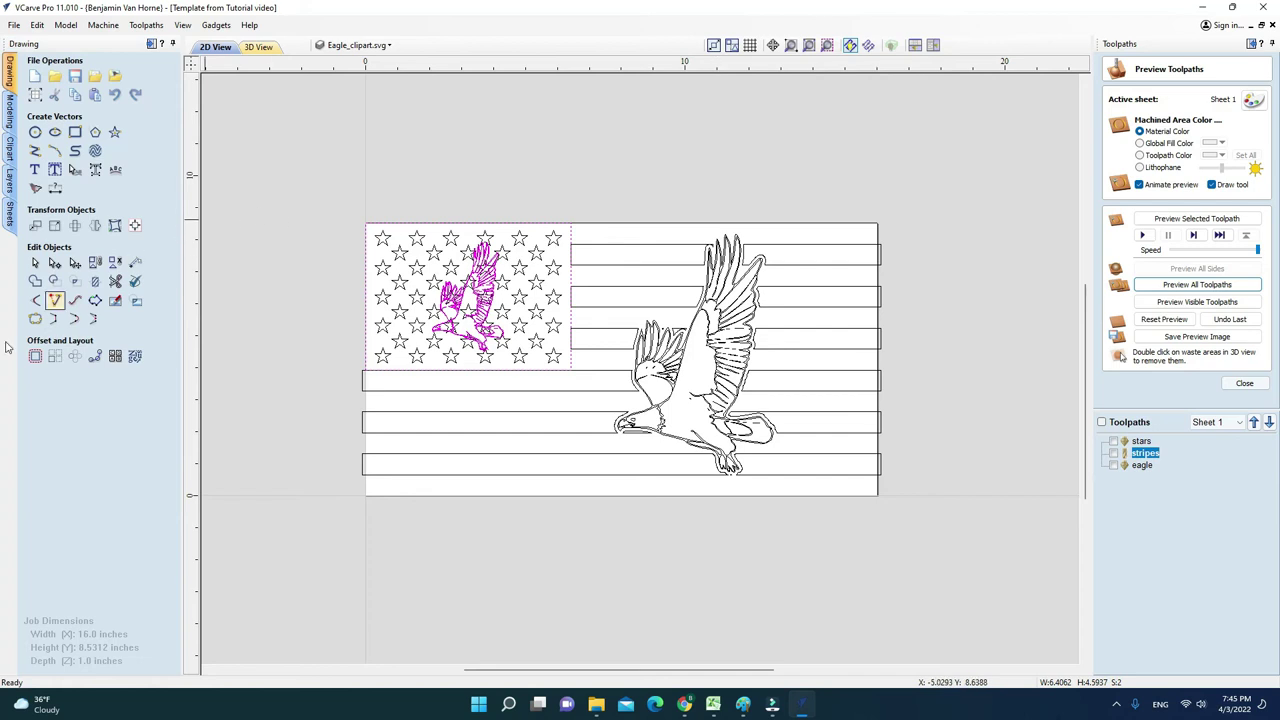
Offset the star field and small eagle outward 0.1 inch despite the overlap warning, then deselect.
click(36, 355)
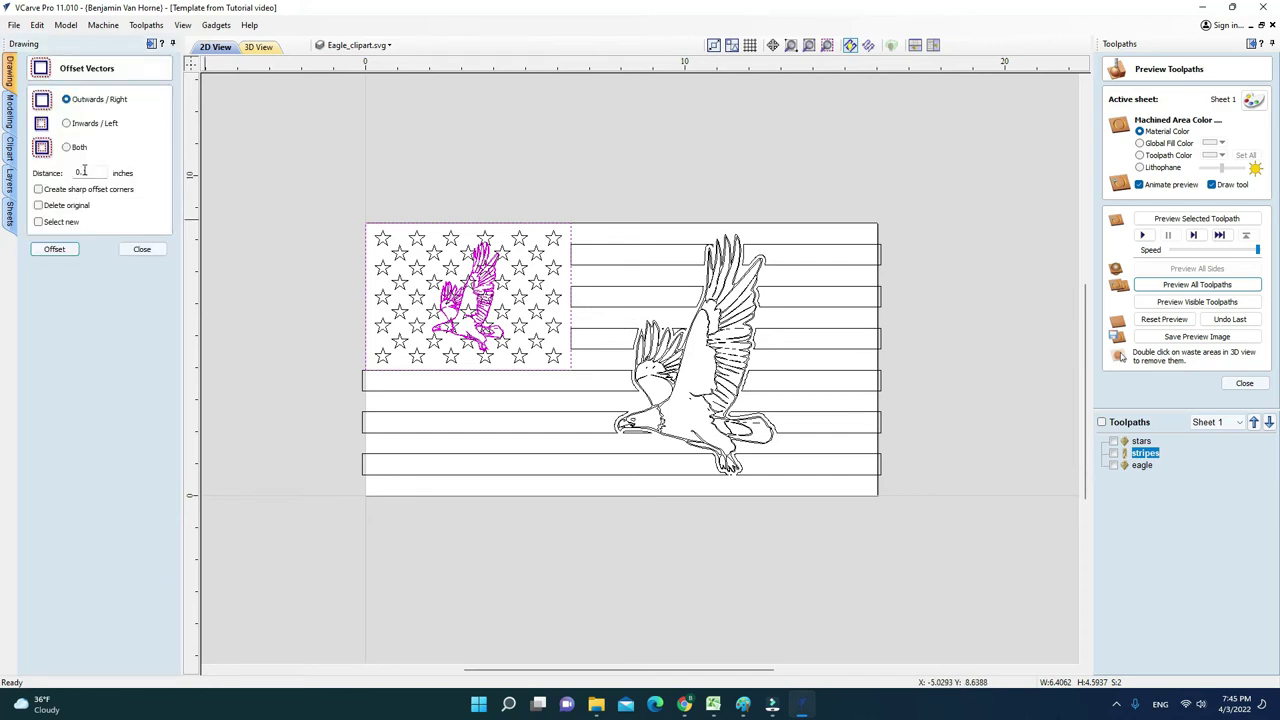
click(56, 249)
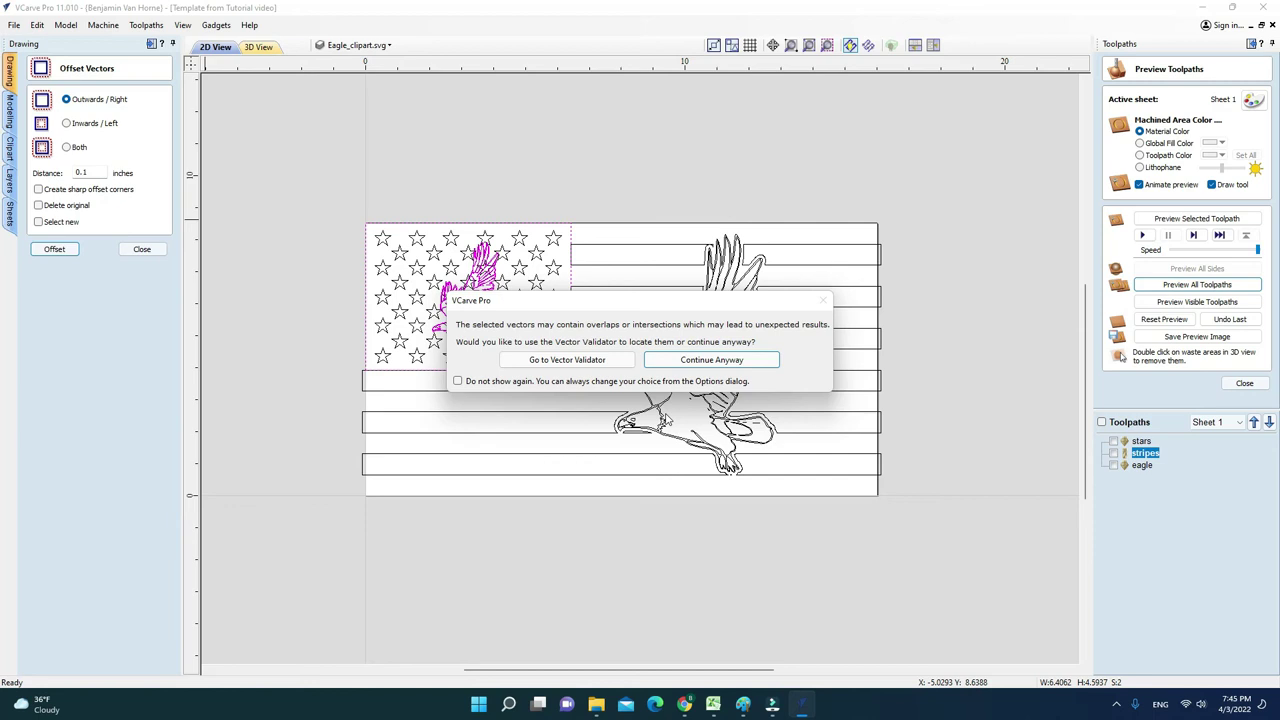
click(707, 360)
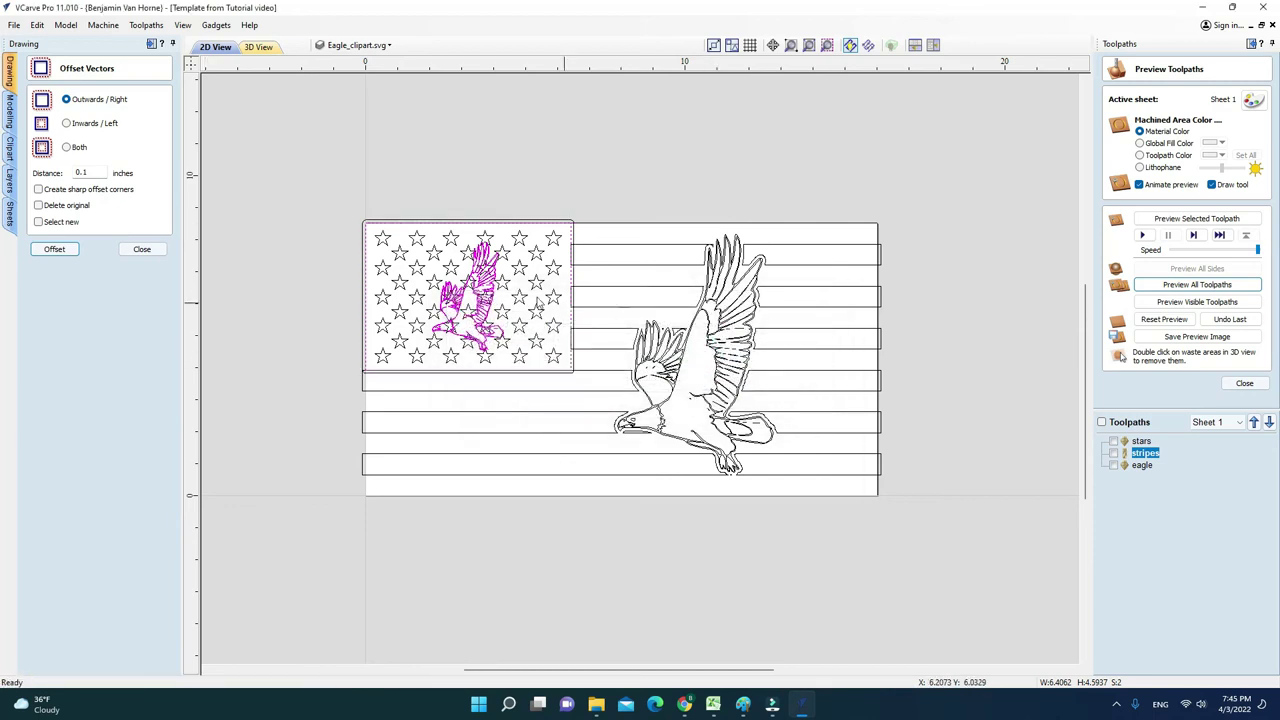
scroll(489, 303, up, 2)
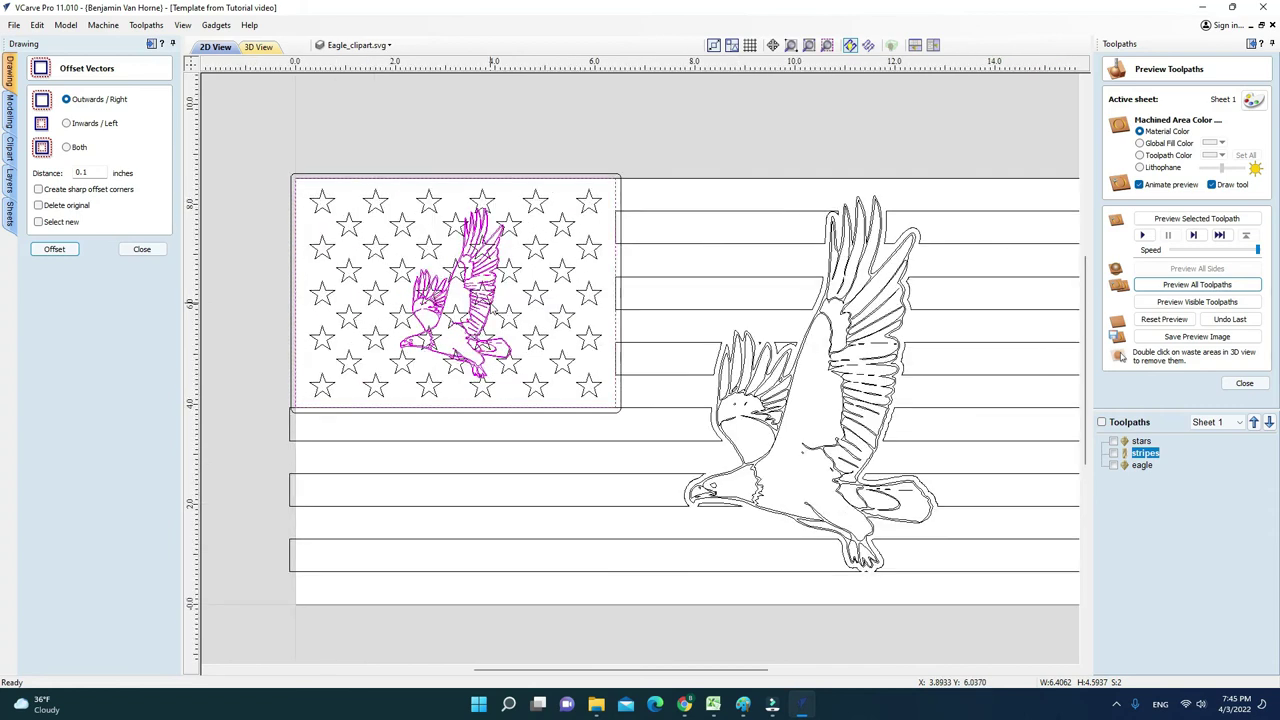
scroll(489, 305, up, 1)
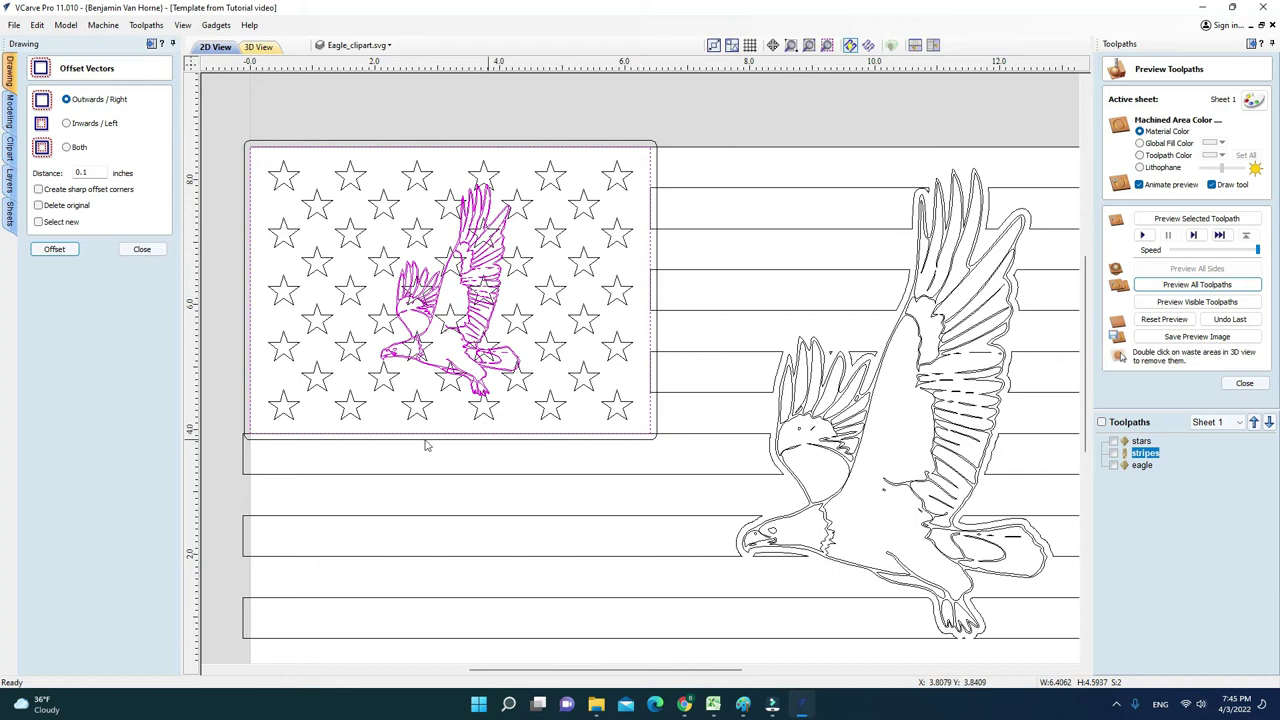
click(349, 112)
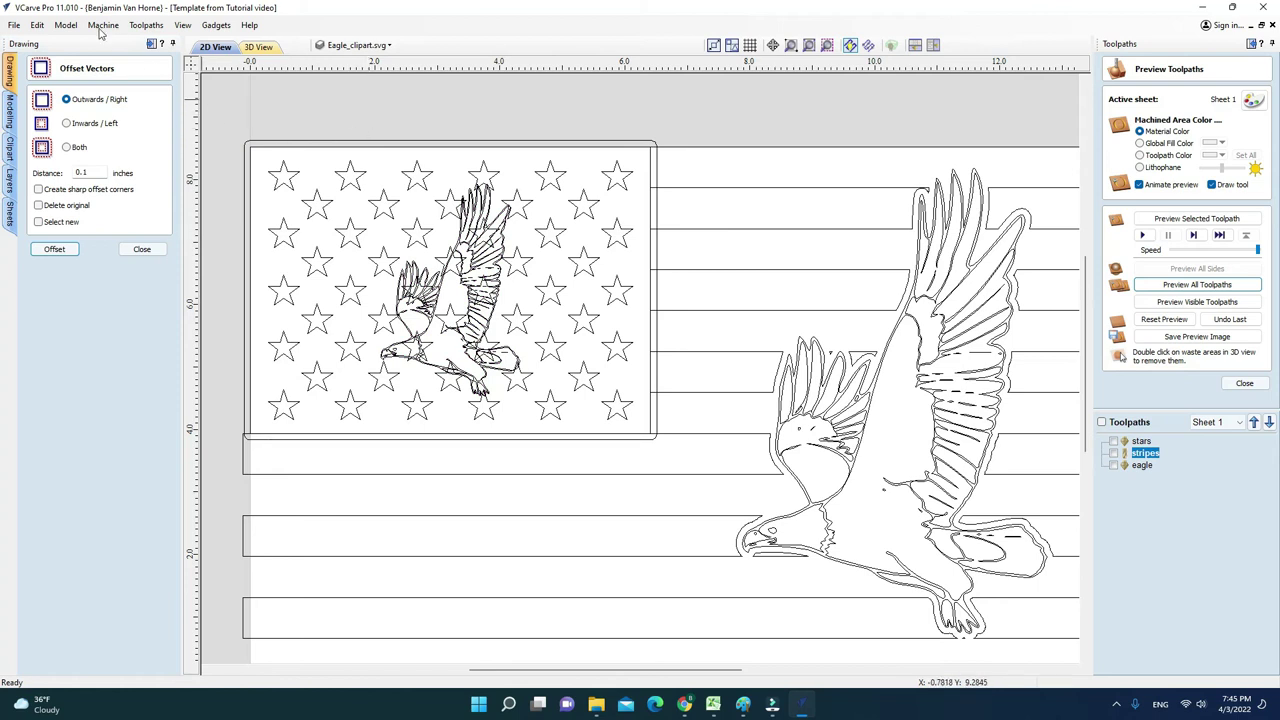
Undo the star field offset outline, then select the small eagle and retry the offset.
click(37, 25)
click(61, 43)
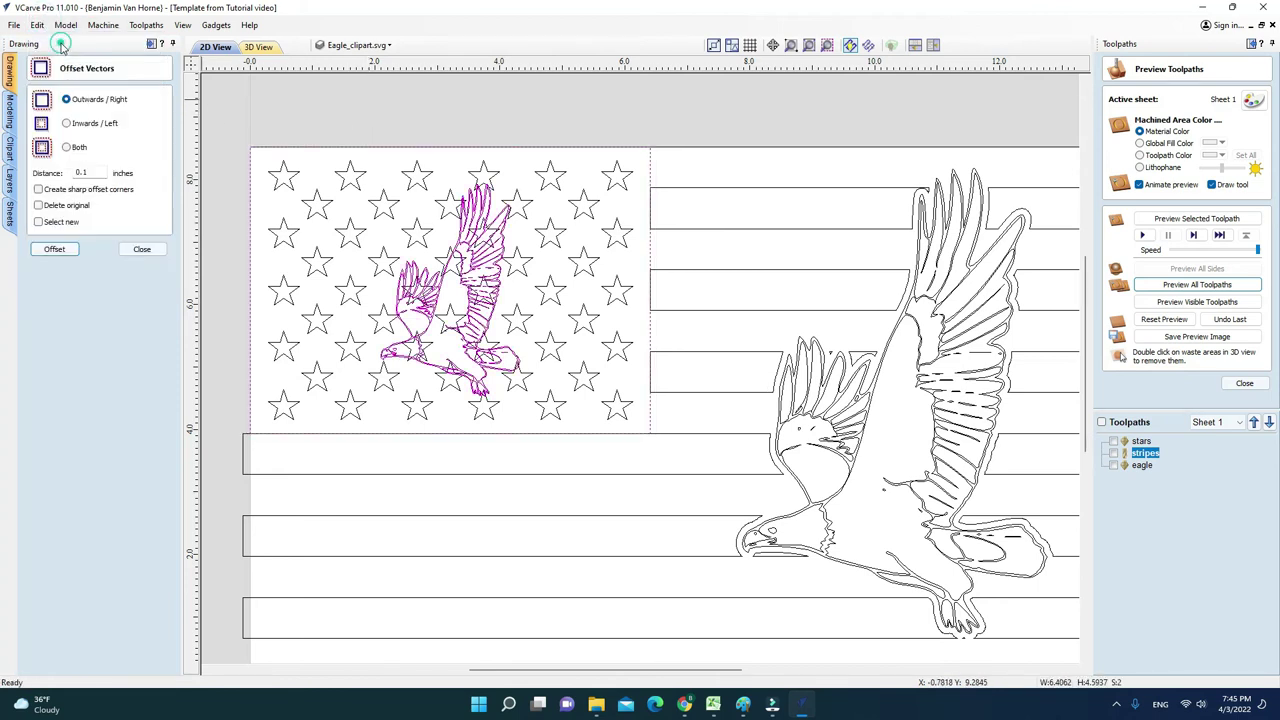
click(434, 100)
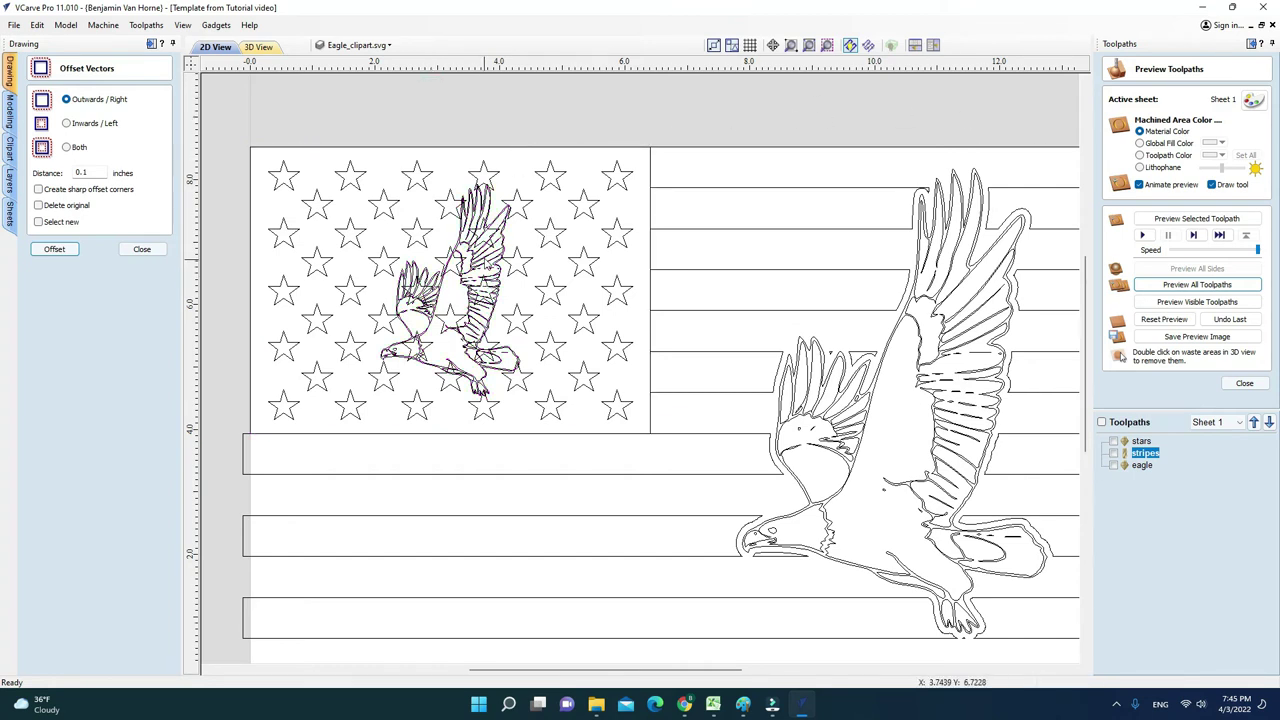
click(483, 260)
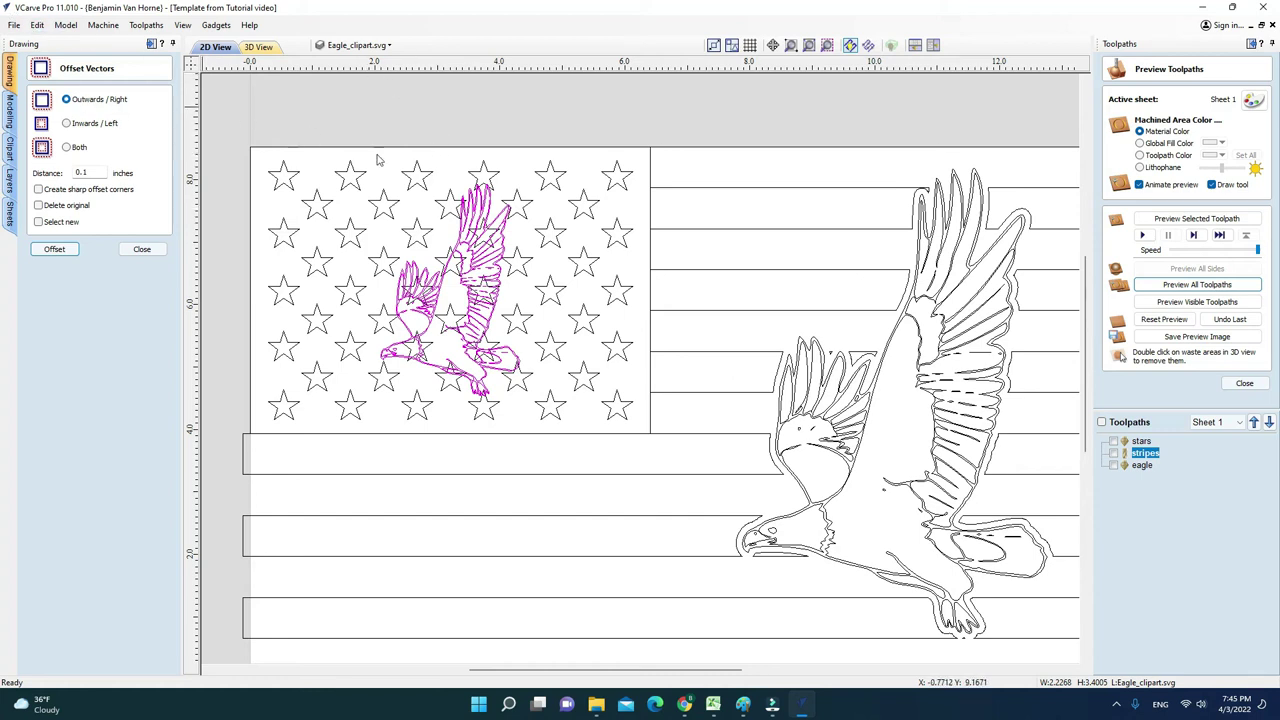
click(55, 249)
click(143, 250)
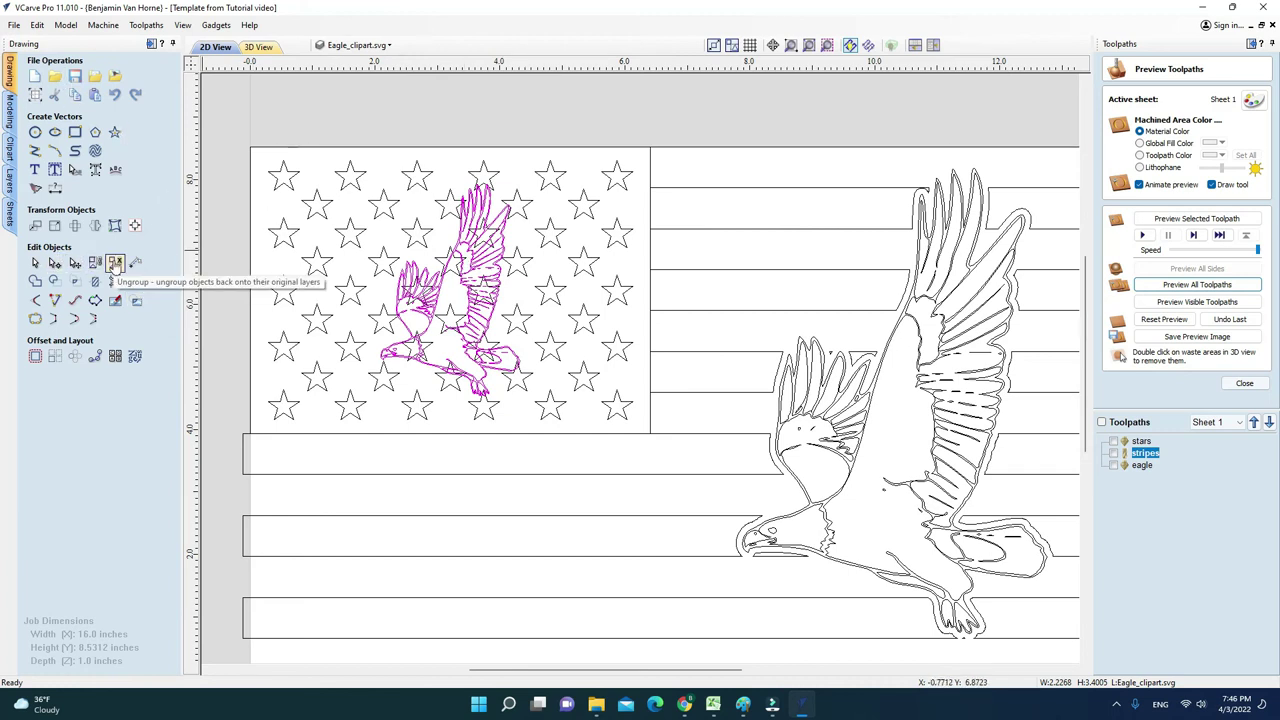
Ungroup the small eagle and give its vectors a 0.1-inch outward offset outline.
click(115, 263)
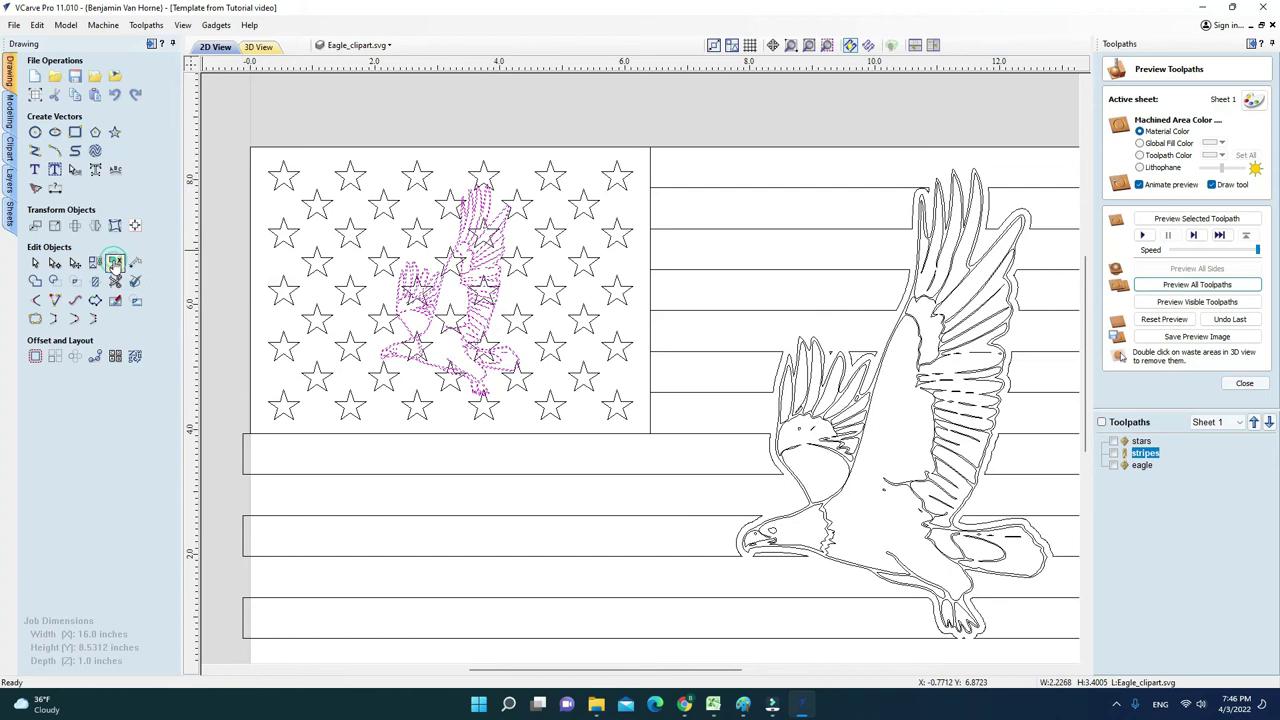
click(536, 118)
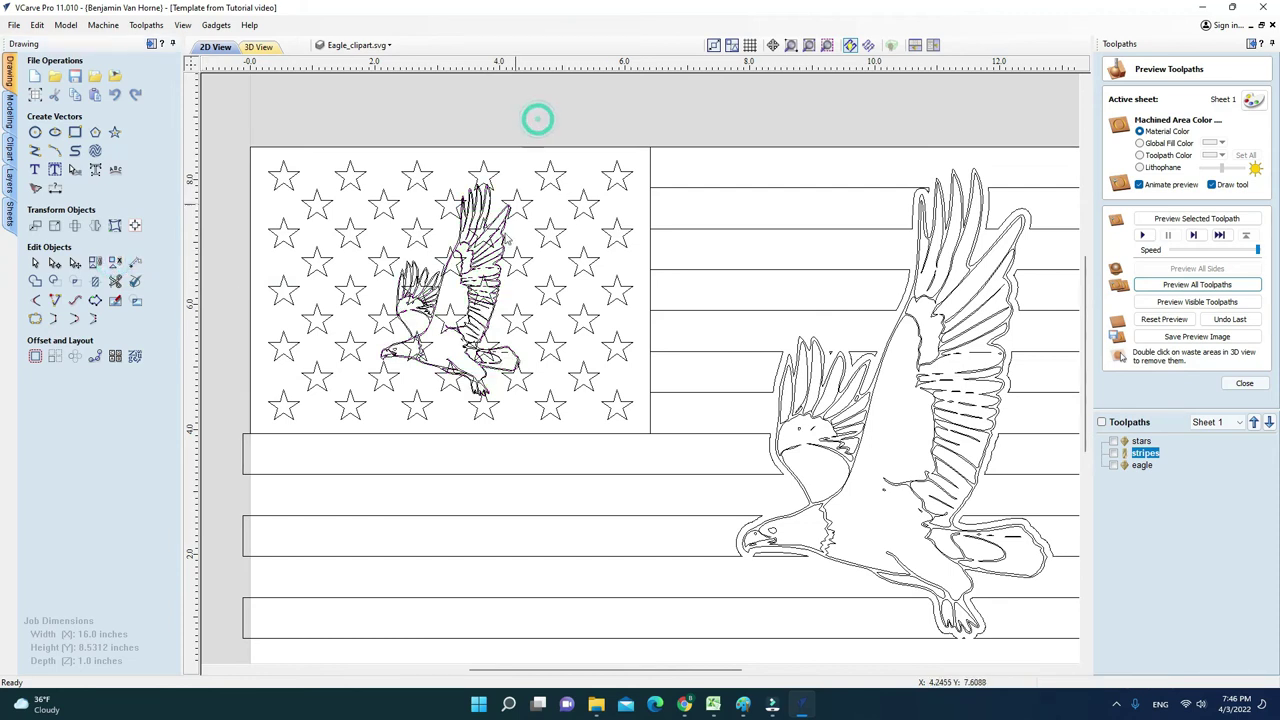
scroll(393, 365, up, 3)
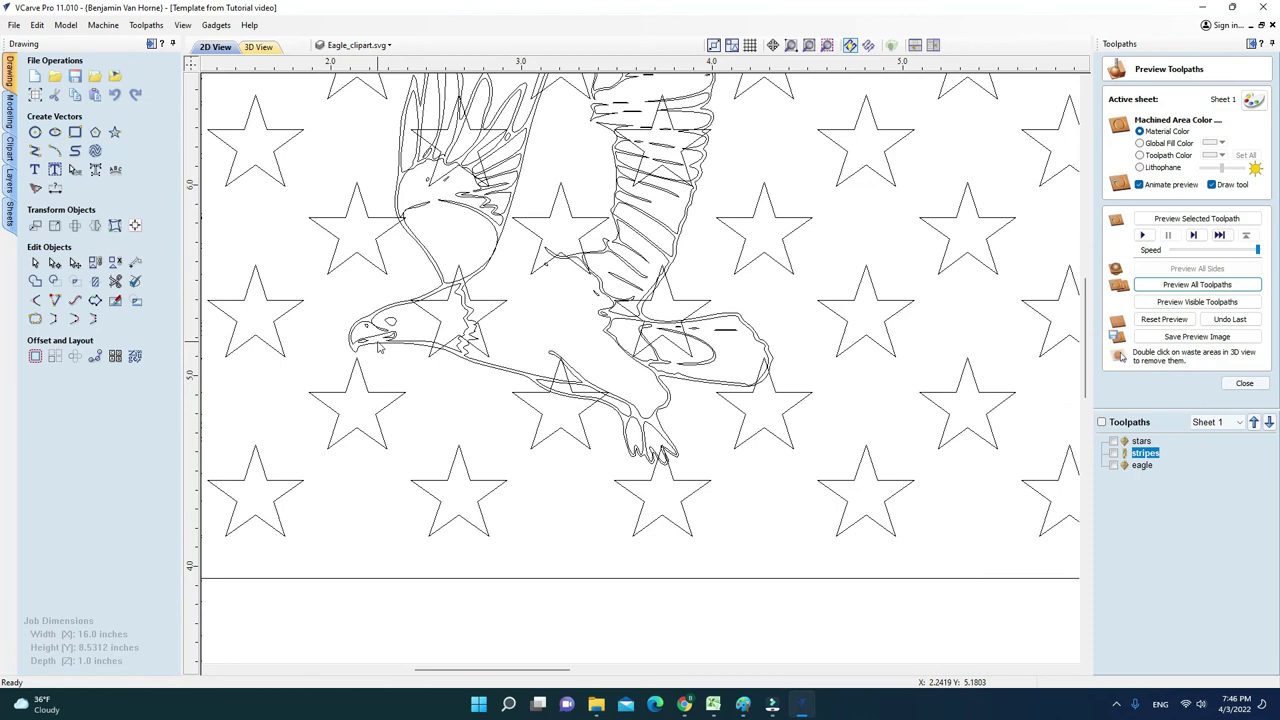
click(380, 346)
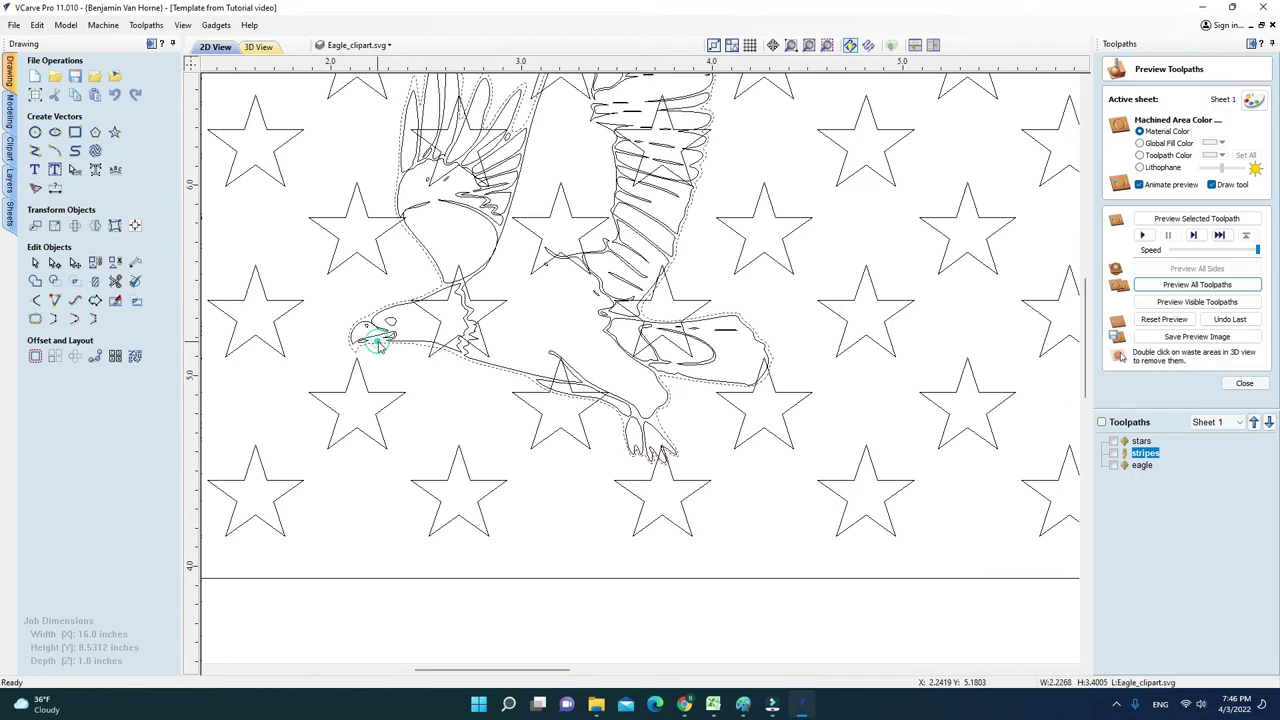
click(35, 357)
scroll(494, 185, down, 3)
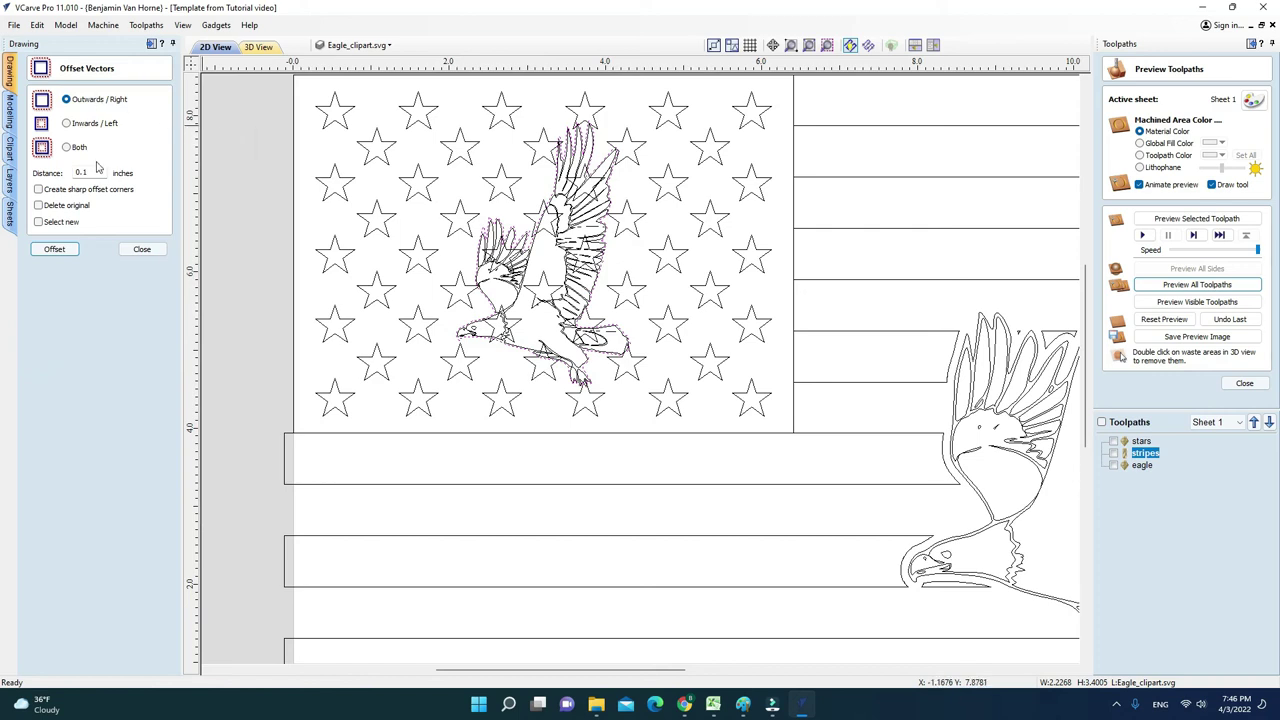
click(56, 250)
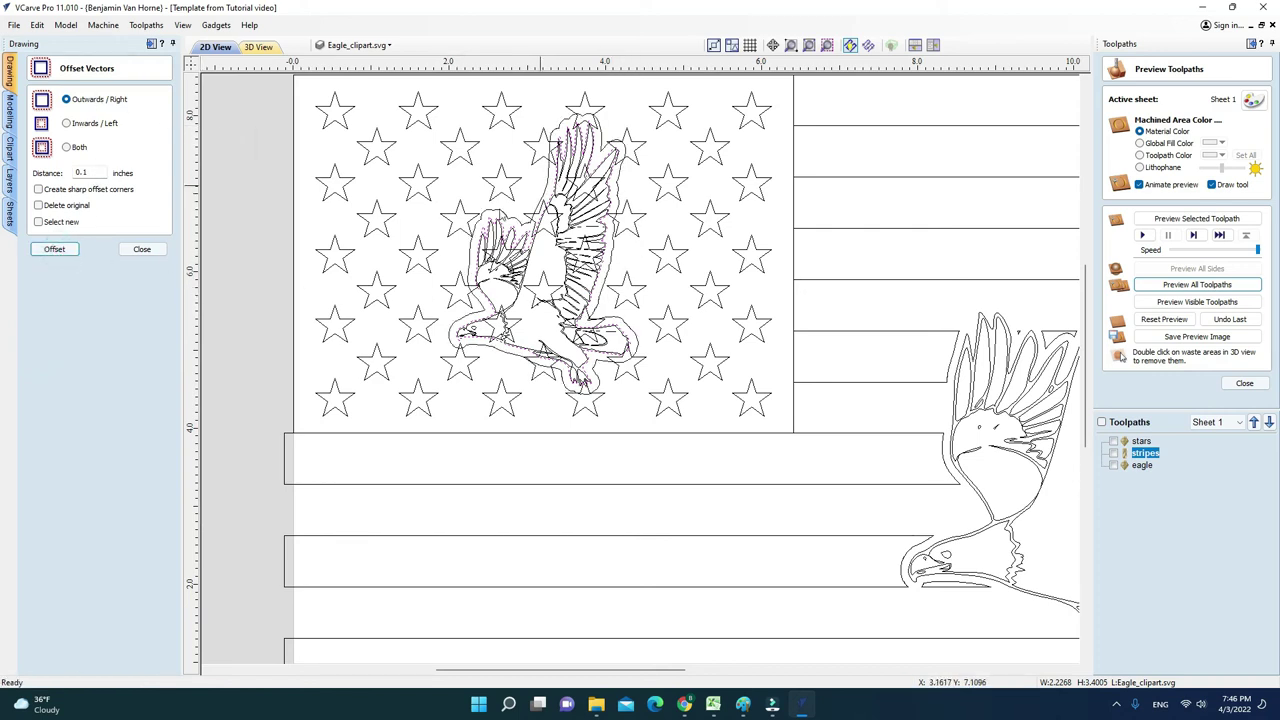
click(143, 250)
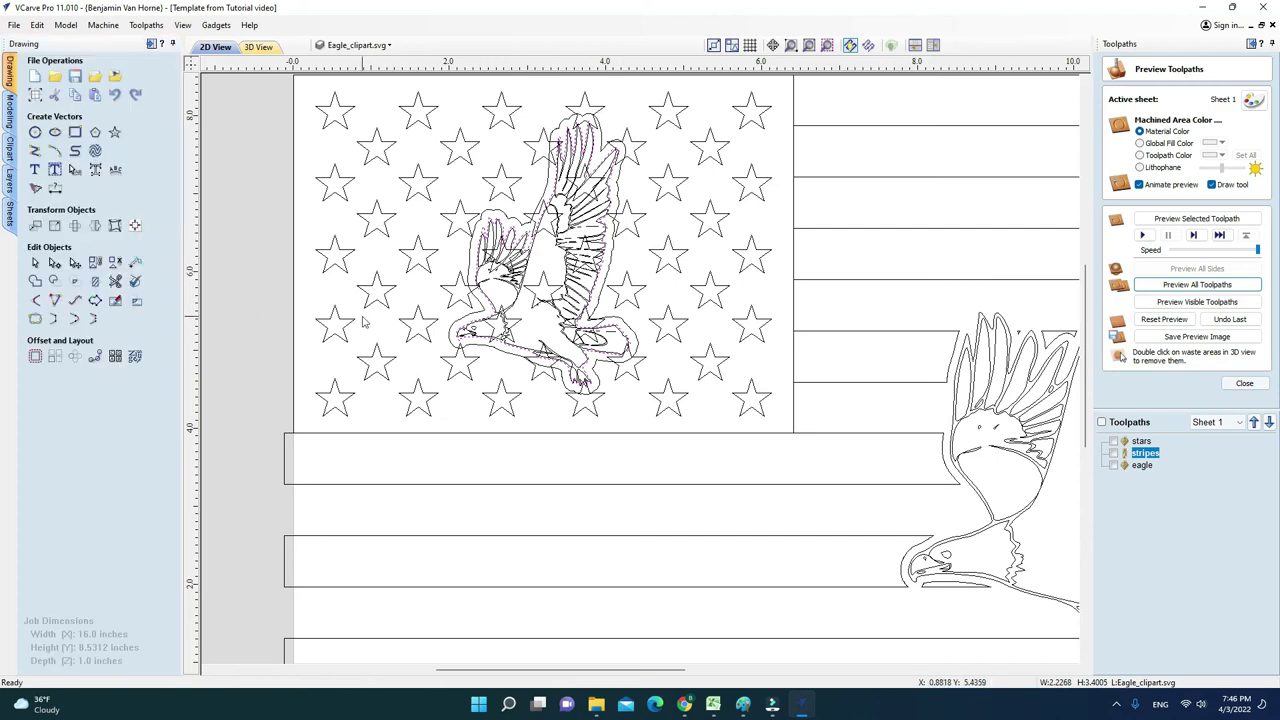
Subtract the eagle's offset outline from the star vectors to clear nearby stars.
click(417, 267)
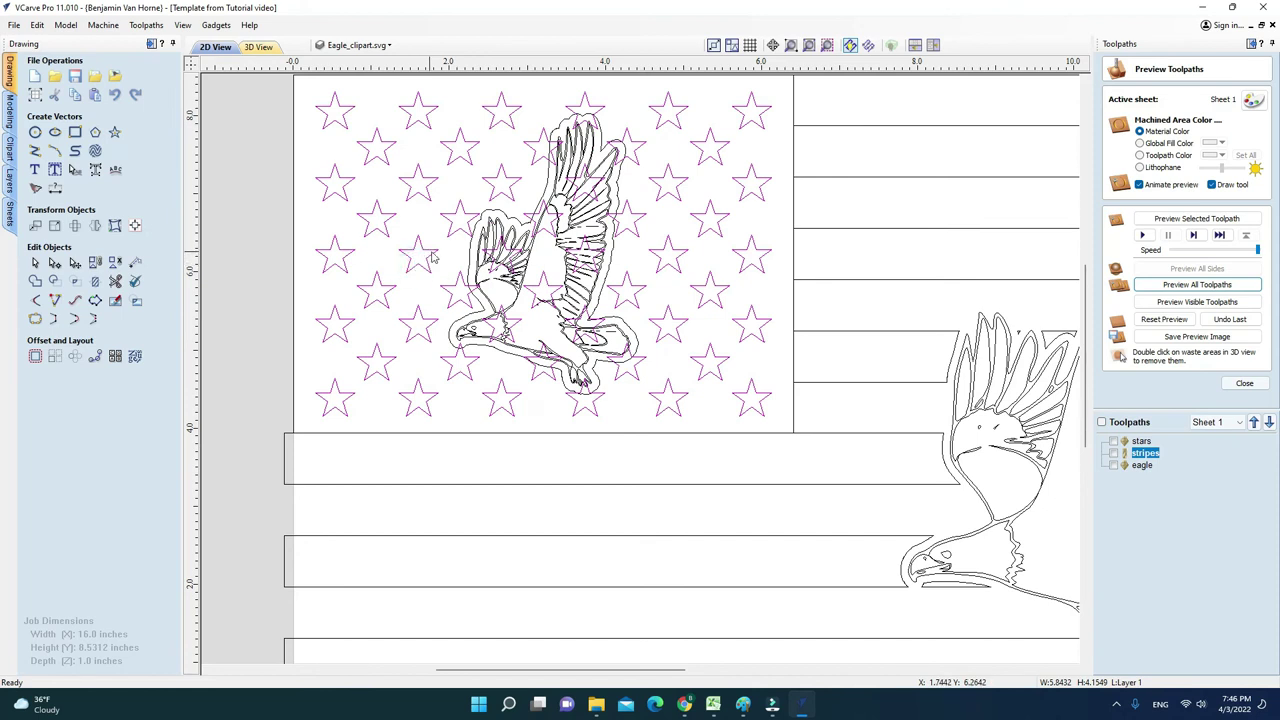
click(468, 264)
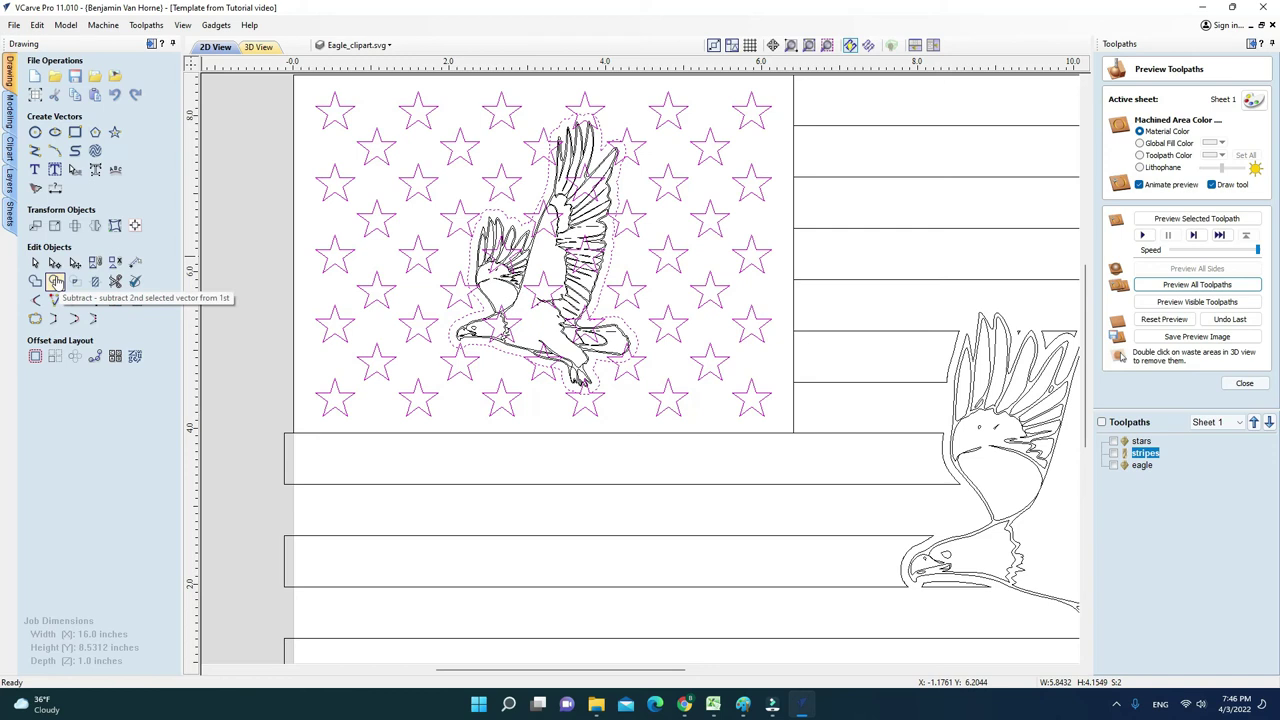
click(55, 281)
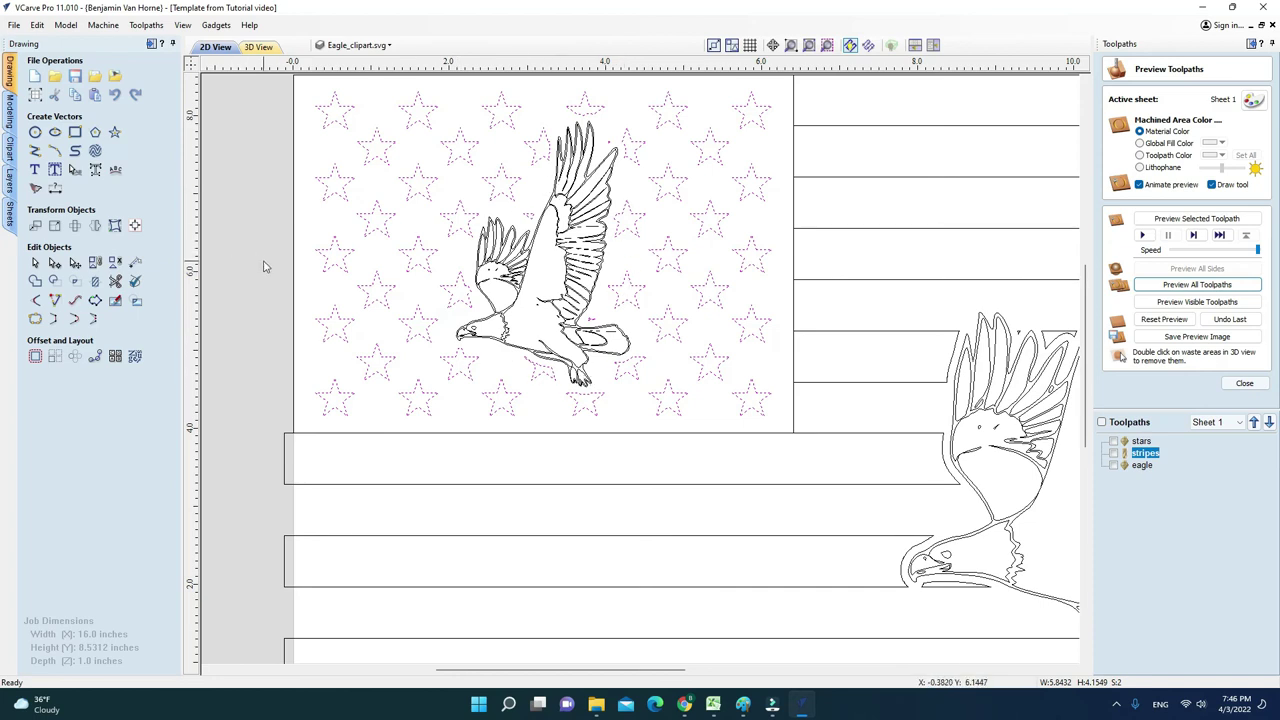
Recalculate the stars V-carve toolpath with all stars and the small eagle selected.
click(1244, 383)
right_click(1141, 297)
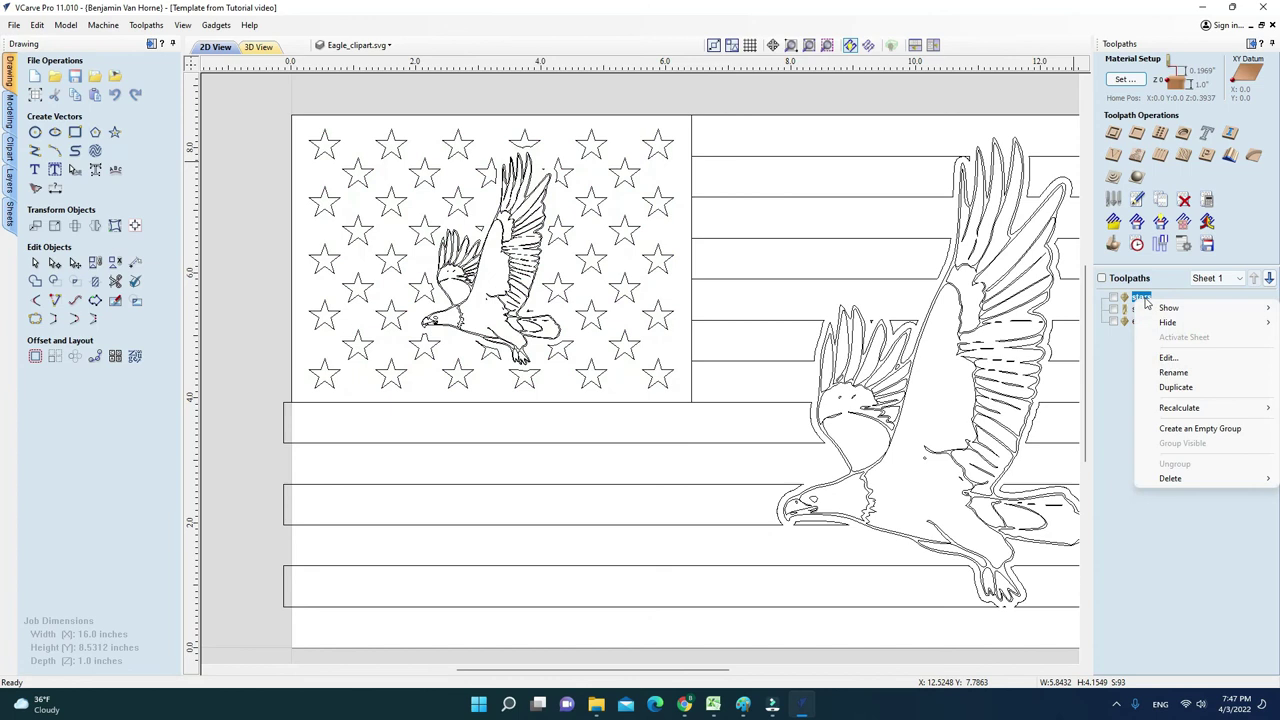
click(1179, 357)
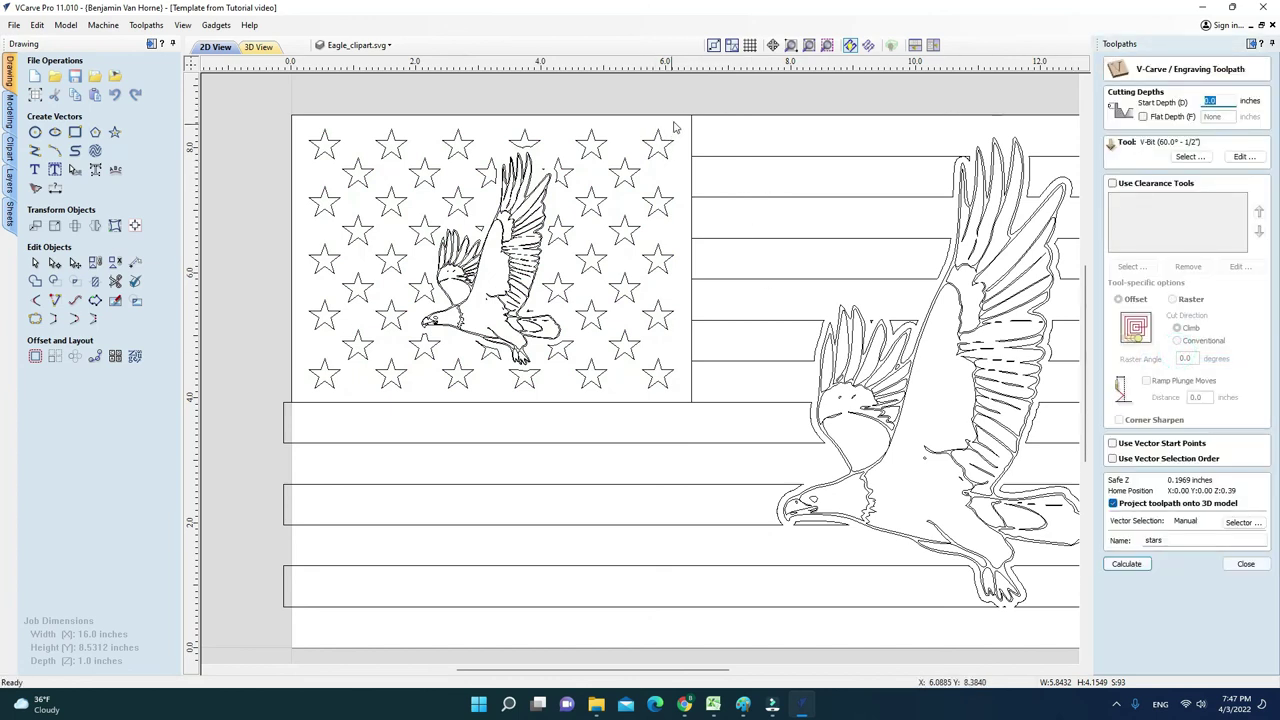
drag(496, 278, 325, 372)
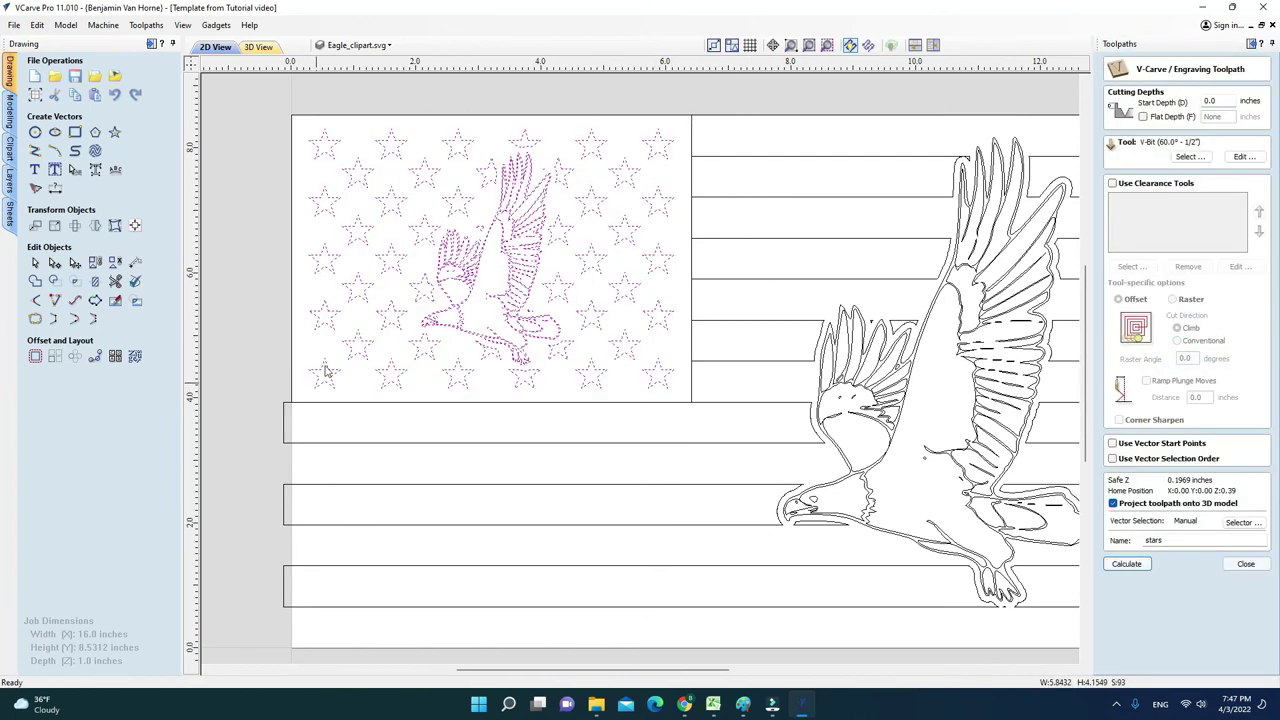
click(1127, 564)
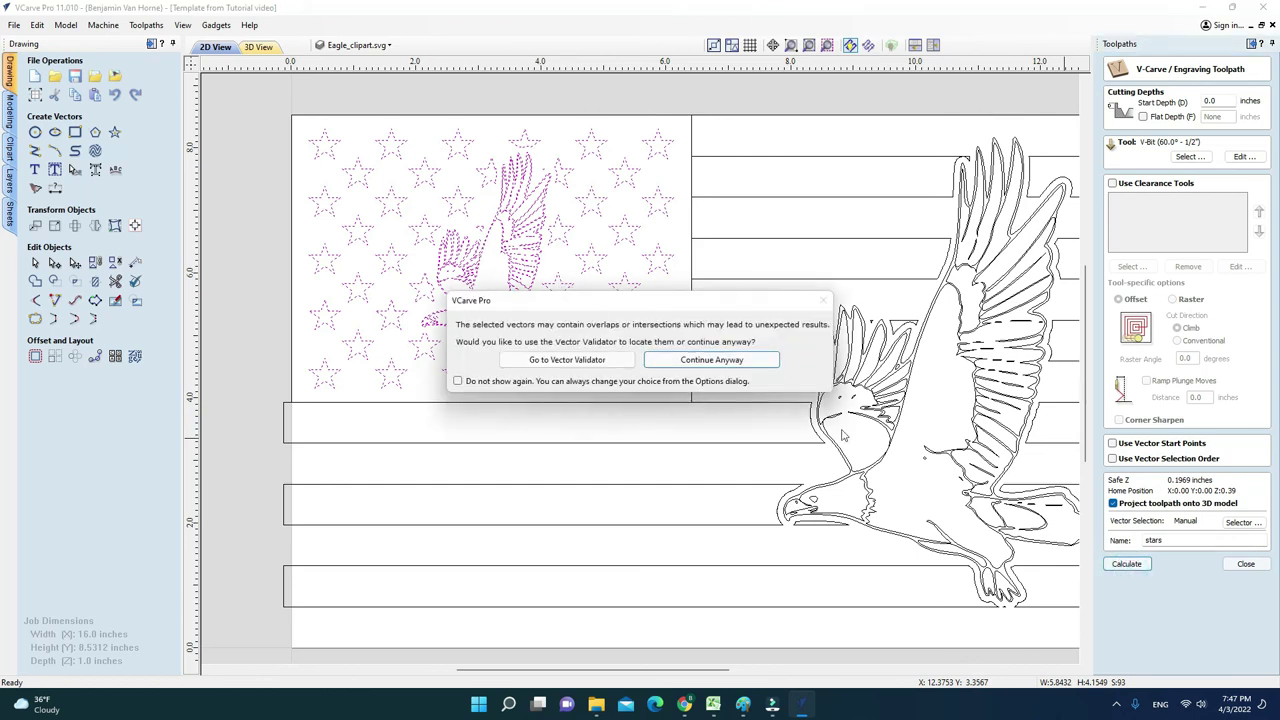
click(714, 362)
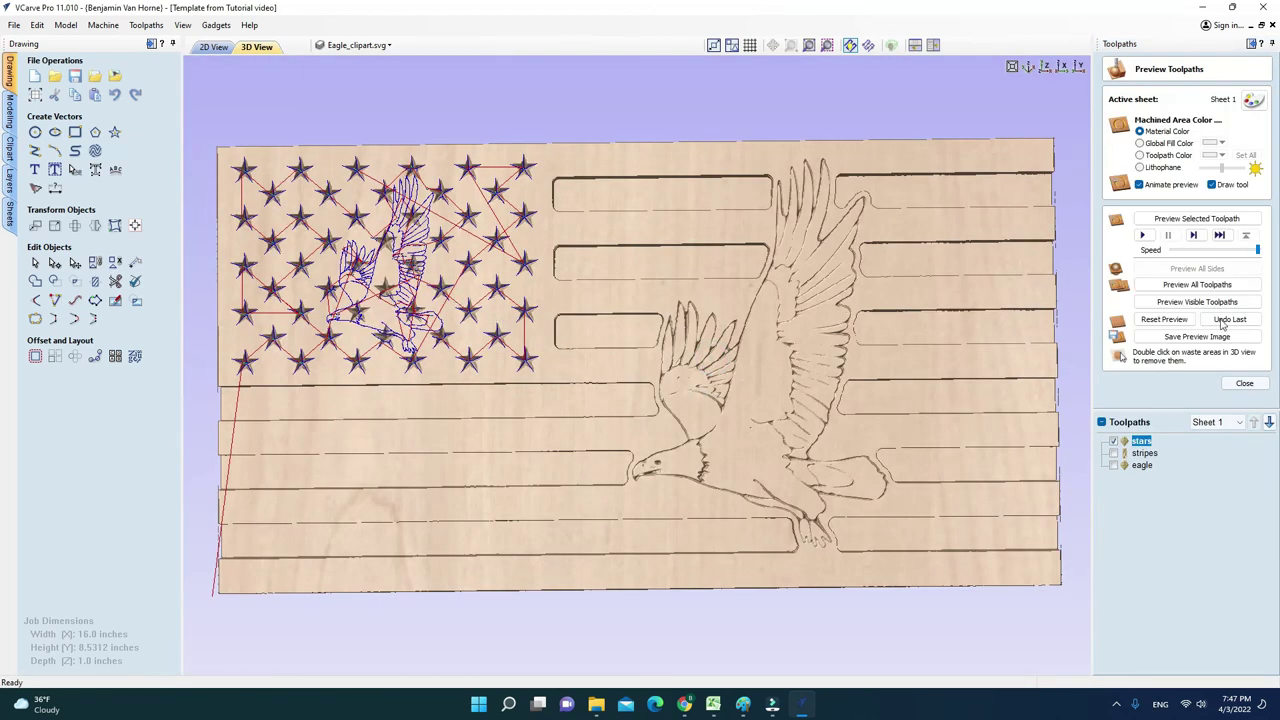
Reset the preview, run all toolpaths together, and orbit the 3D view to inspect the flag.
click(1163, 320)
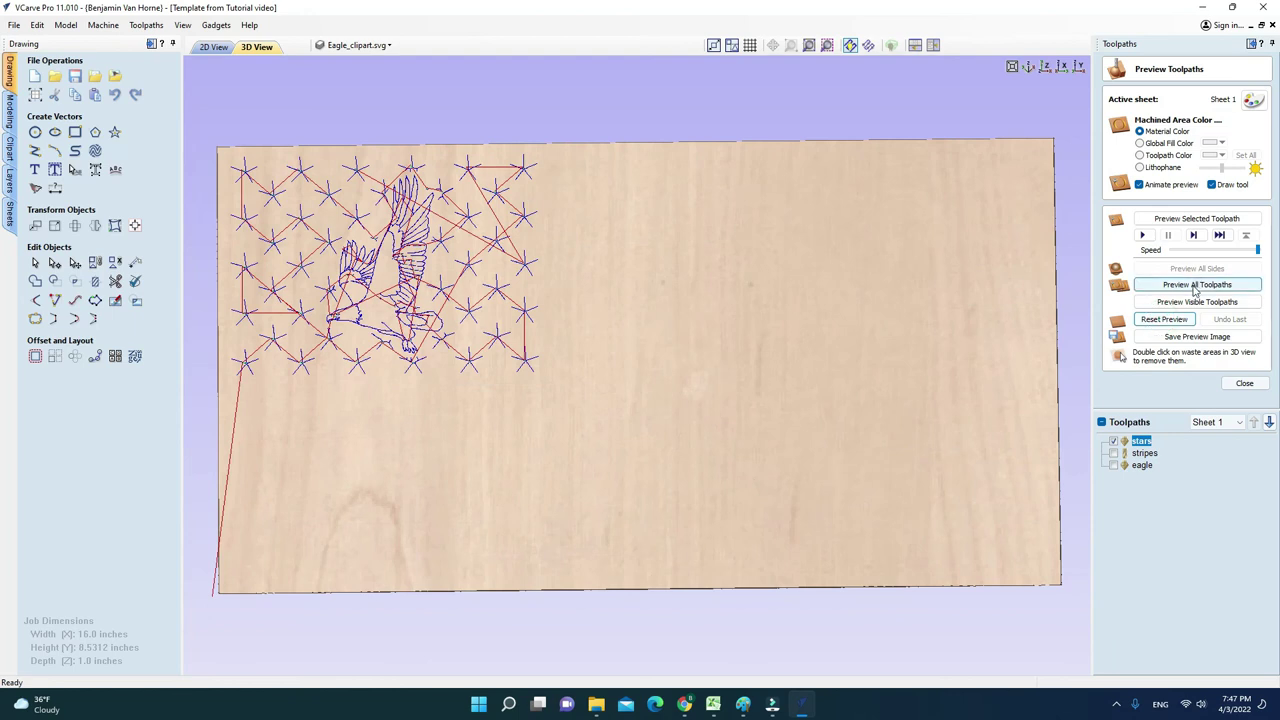
click(1195, 285)
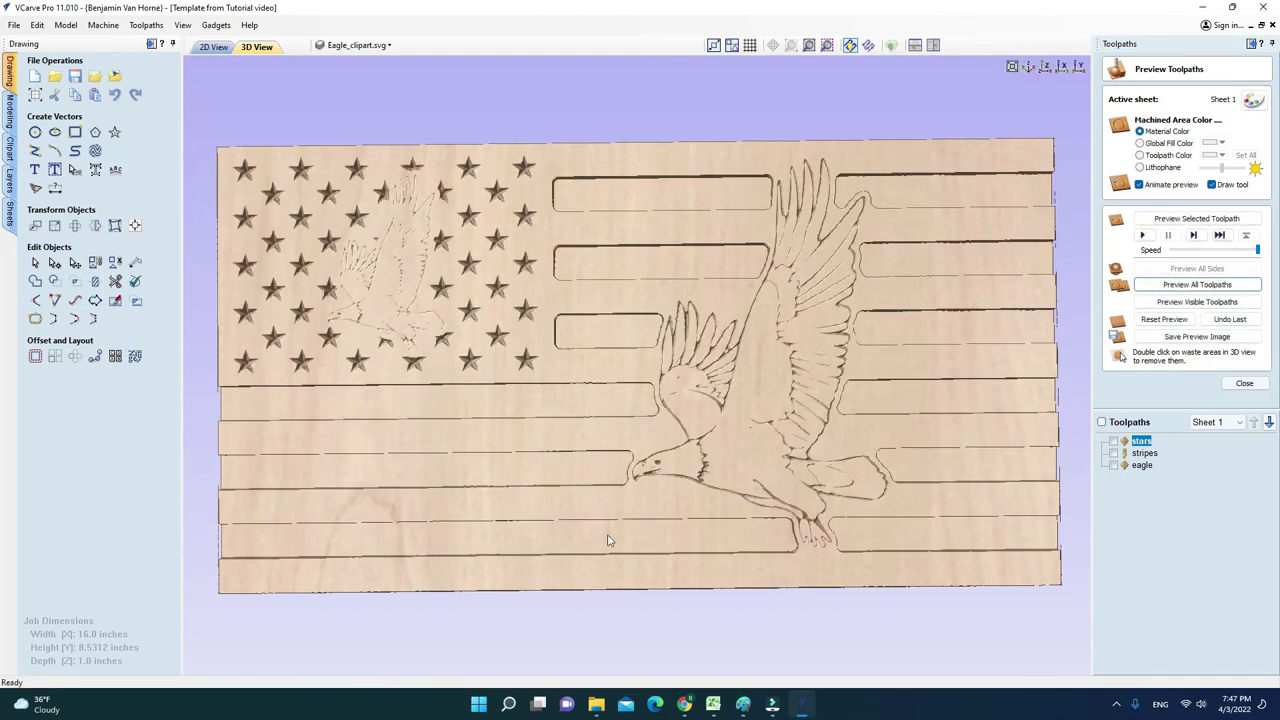
drag(946, 646, 600, 597)
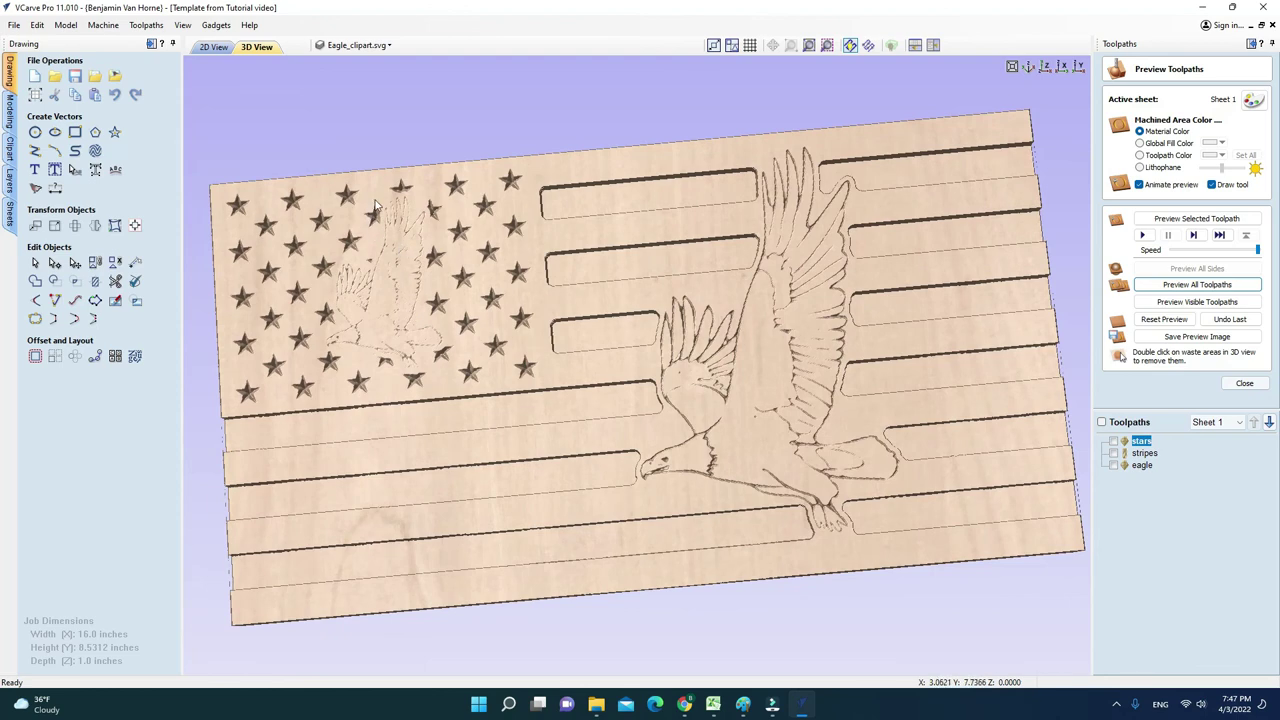
drag(376, 205, 410, 255)
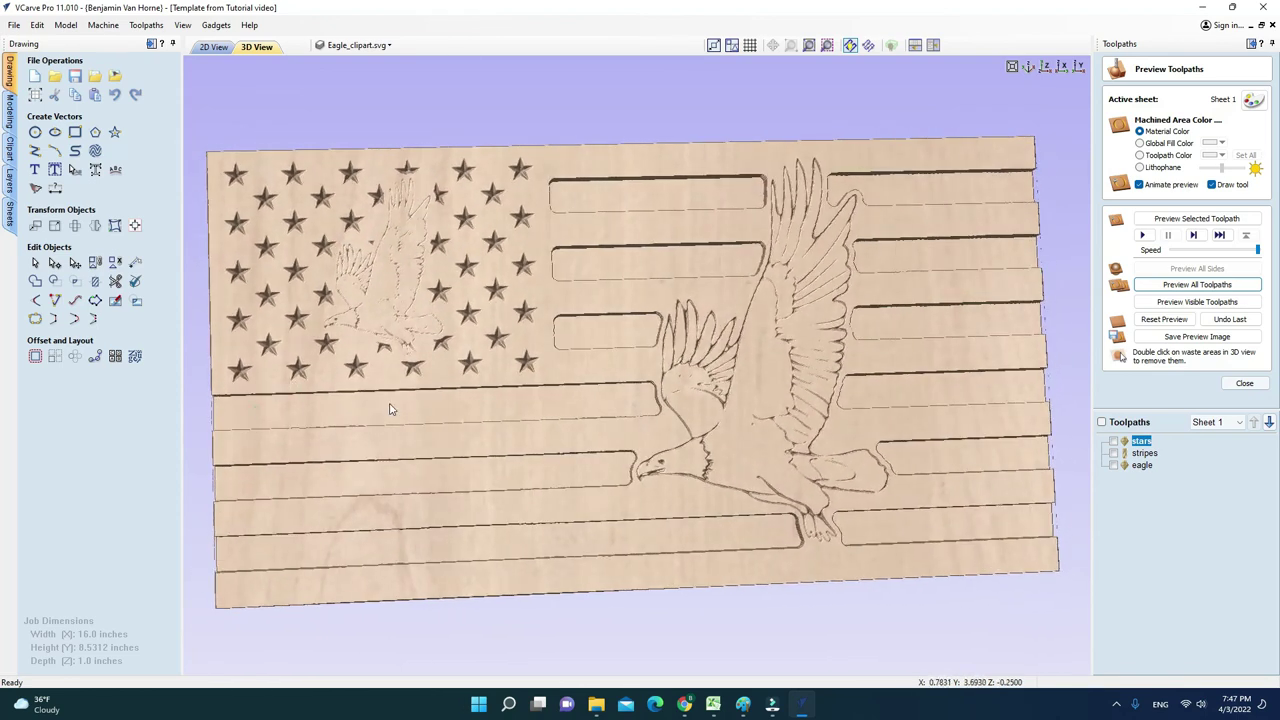
drag(390, 409, 806, 515)
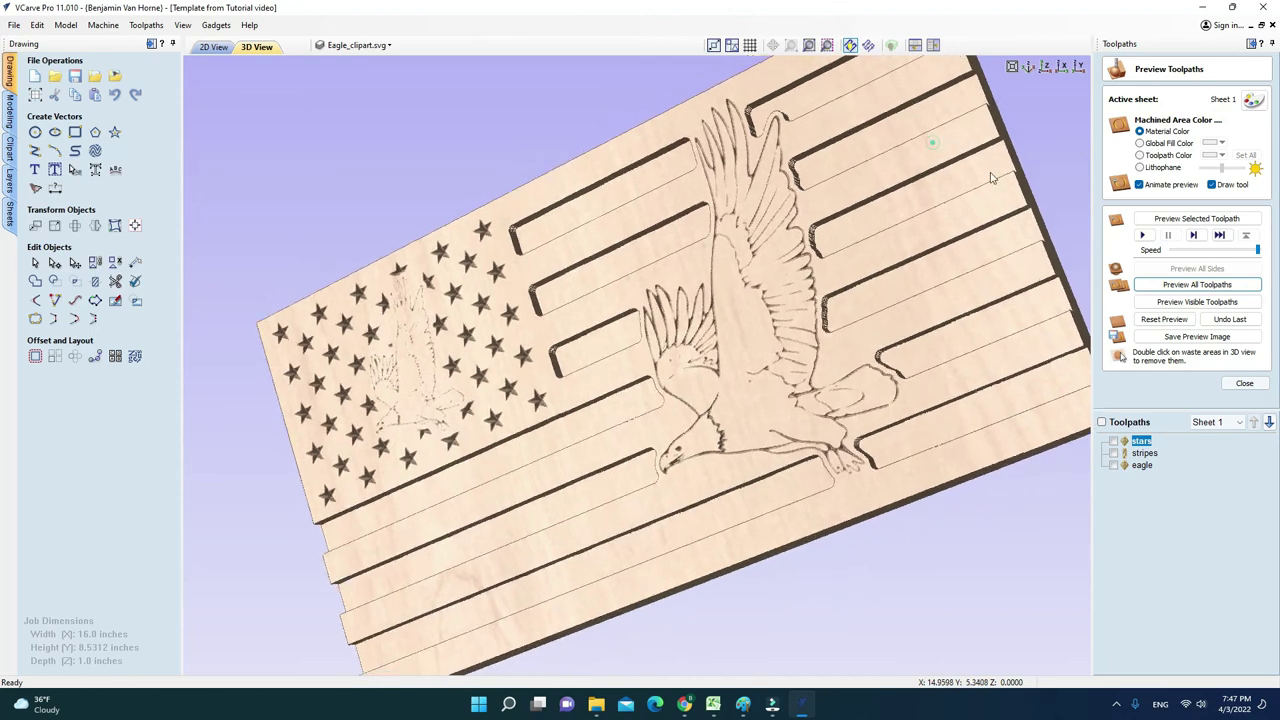